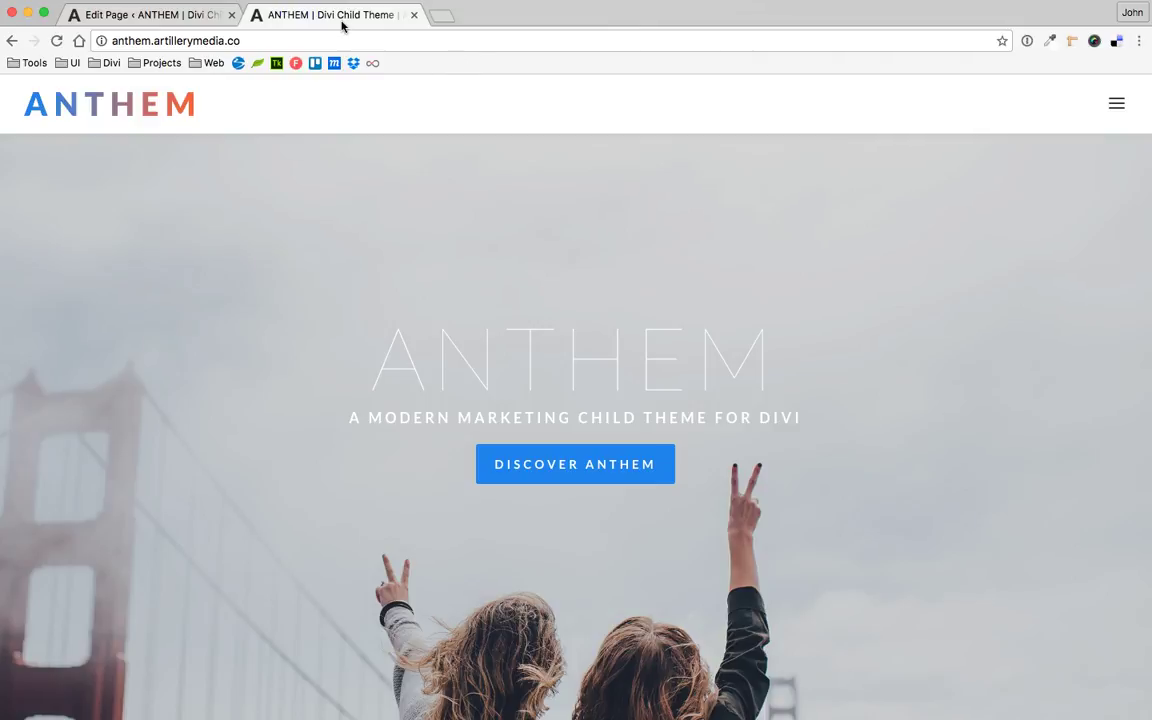
In the page editor, open the Full-Height Slider module's custom CSS settings and highlight its anthemFullHeightSlider class
{"action": "left_click", "coordinate": [200, 17]}
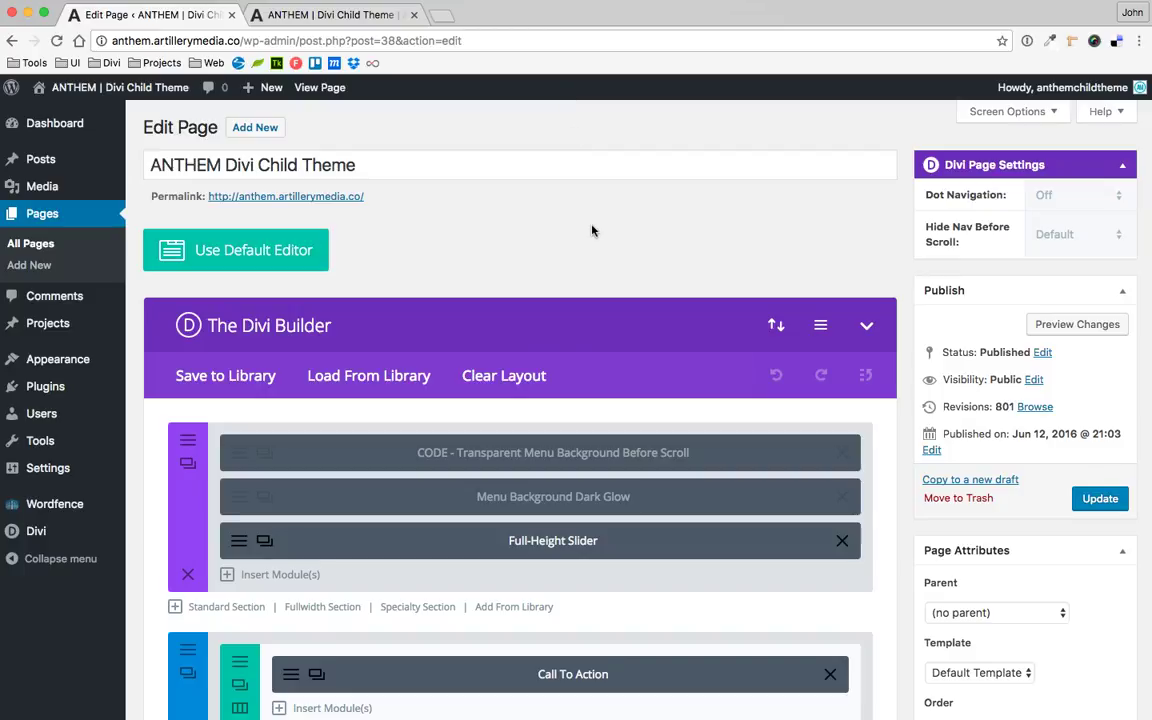
{"action": "mouse_move", "coordinate": [42, 158]}
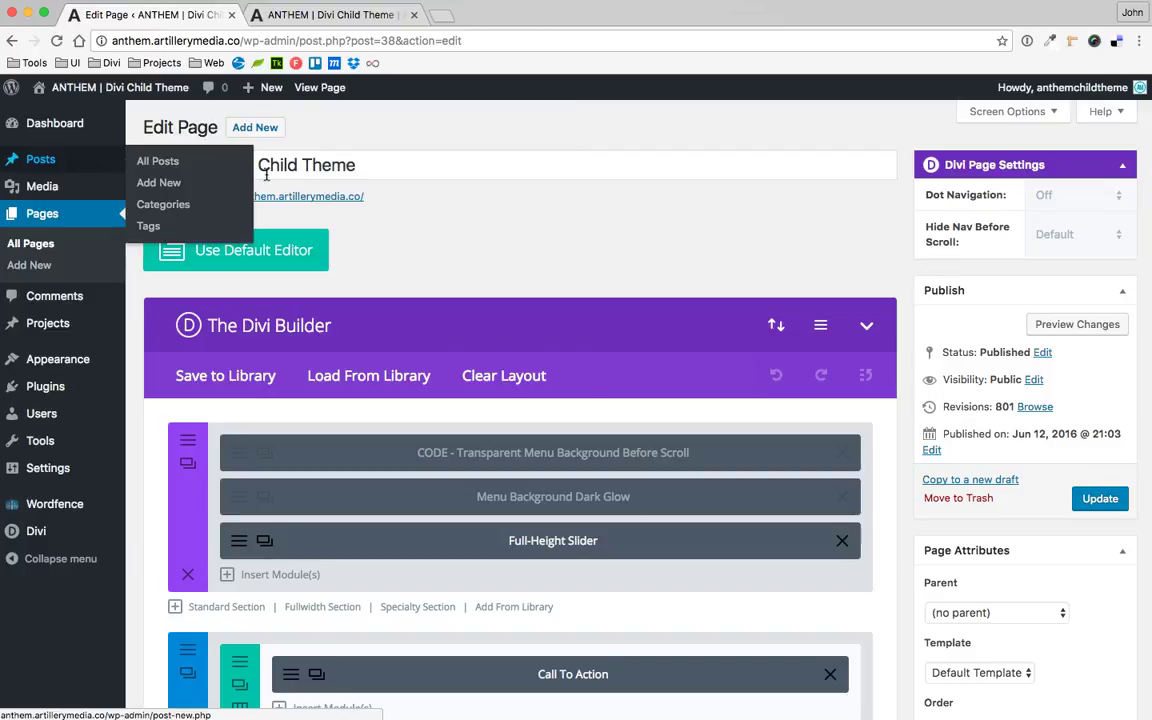
{"action": "right_click", "coordinate": [674, 540]}
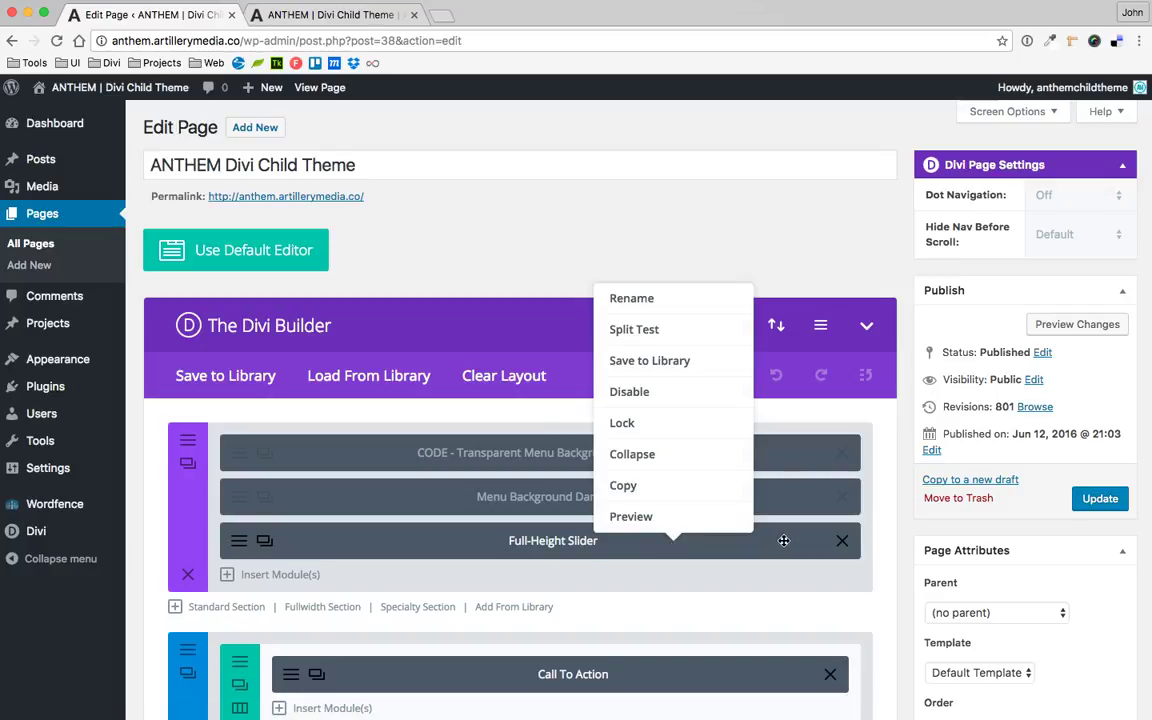
{"action": "left_click", "coordinate": [890, 595]}
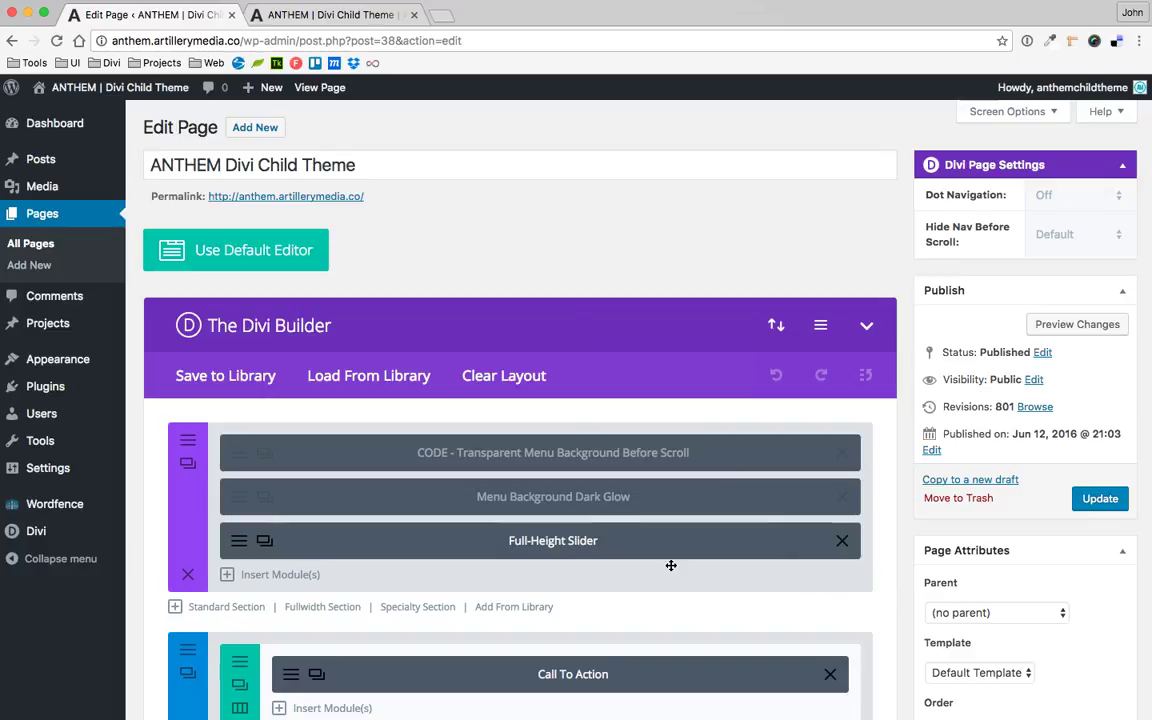
{"action": "left_click", "coordinate": [239, 545]}
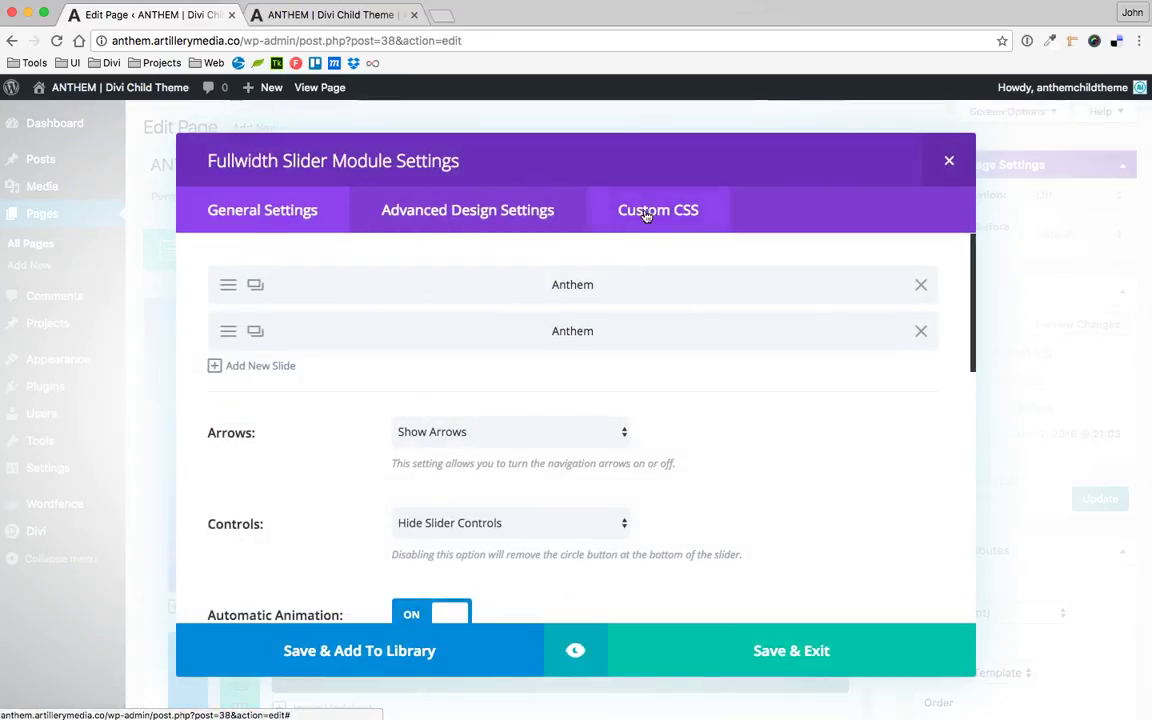
{"action": "left_click", "coordinate": [662, 215]}
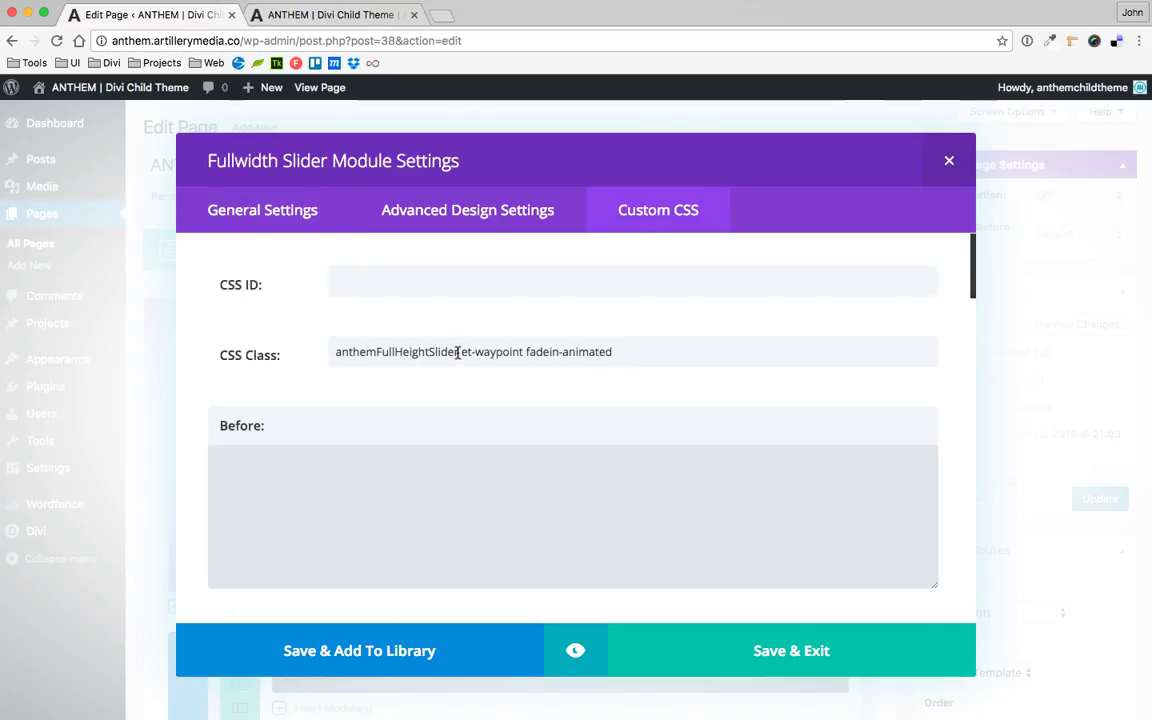
{"action": "left_click_drag", "start_coordinate": [457, 352], "coordinate": [334, 348]}
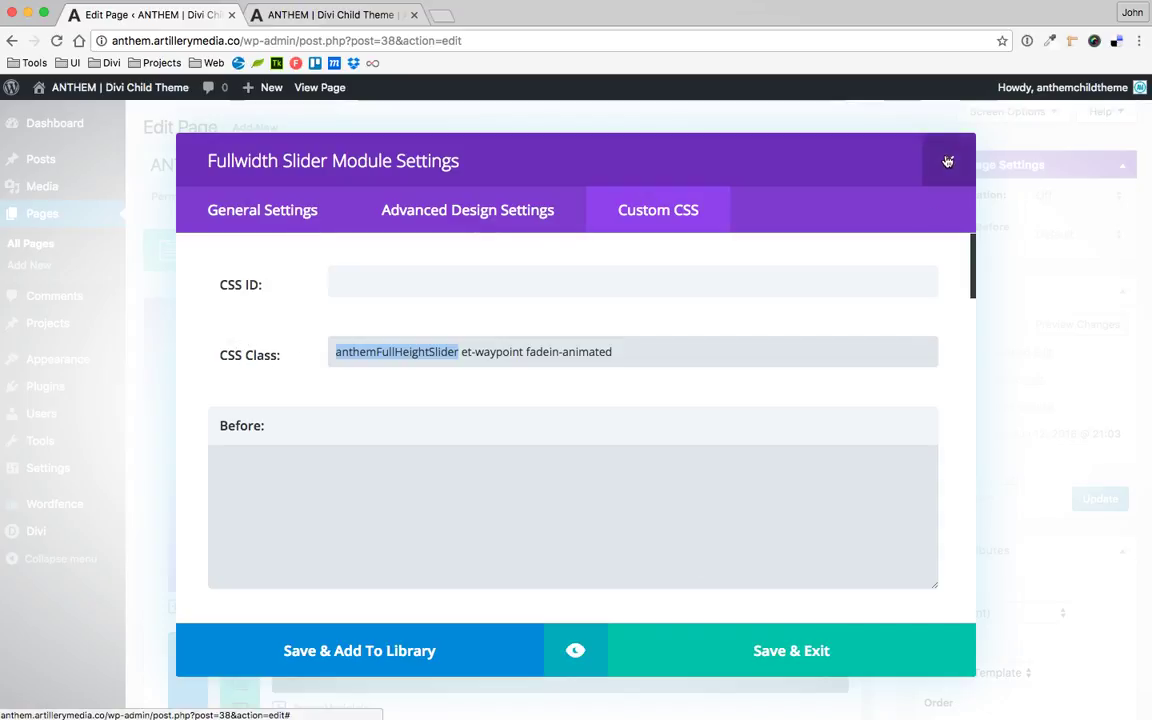
Check the Main Element CSS of the fullwidth slider module, and close its settings without saving
{"action": "scroll", "coordinate": [643, 383], "scroll_direction": "down", "scroll_amount": 3}
{"action": "scroll", "coordinate": [643, 384], "scroll_direction": "down", "scroll_amount": 3}
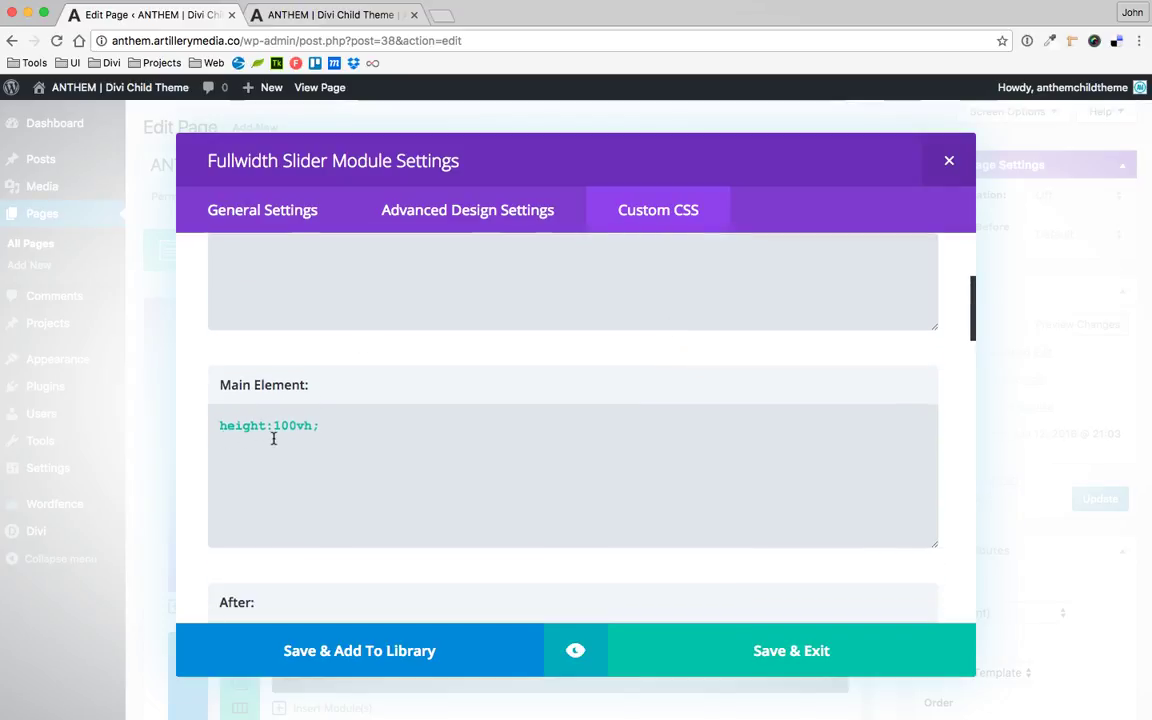
{"action": "left_click", "coordinate": [332, 426]}
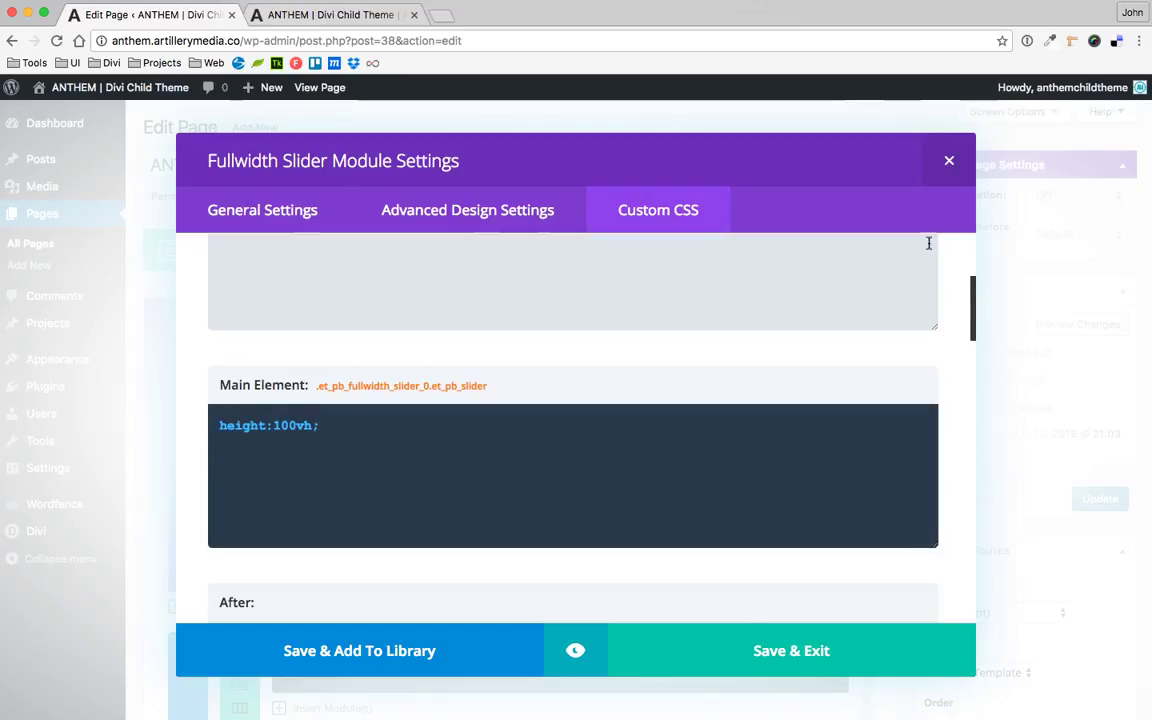
{"action": "left_click", "coordinate": [945, 162]}
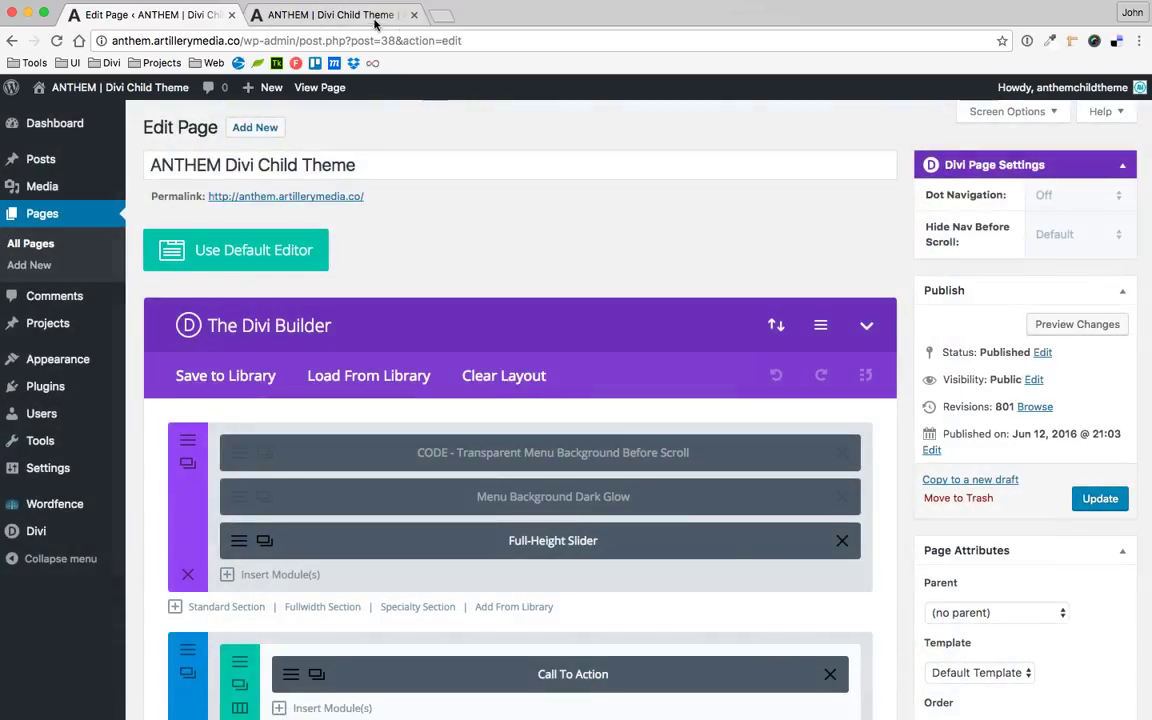
Switch to the code editor and search style.css for "fullheight"
{"action": "key", "text": "super+Tab"}
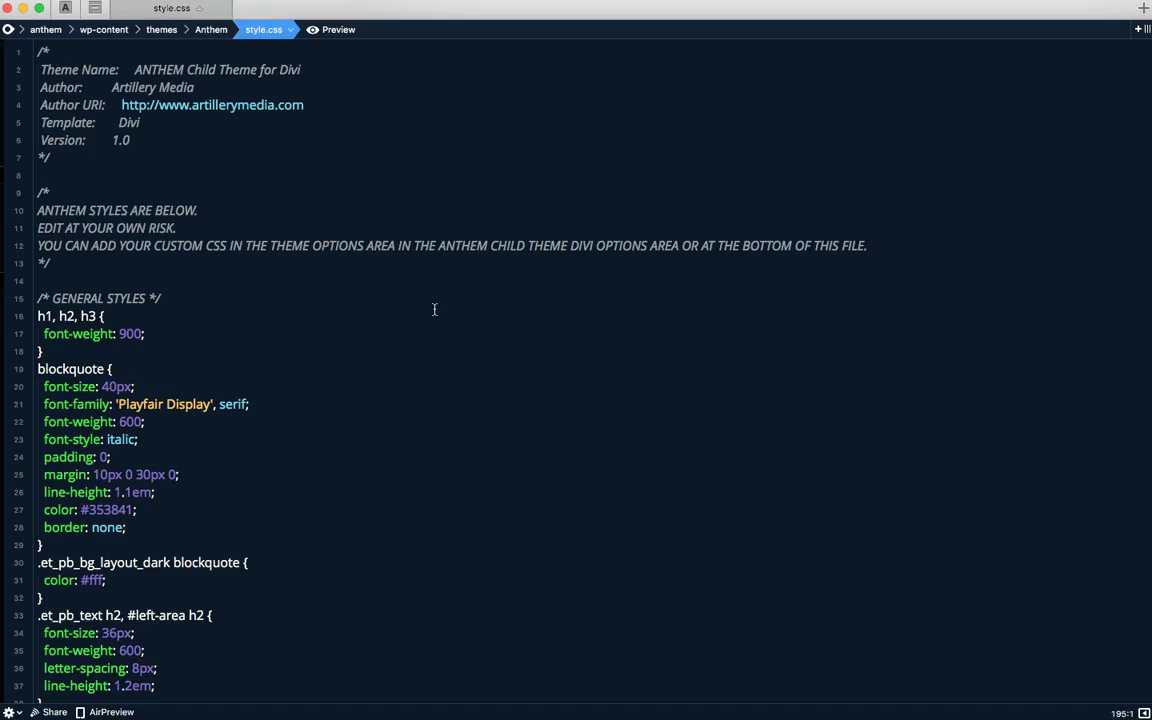
{"action": "key", "text": "super+f"}
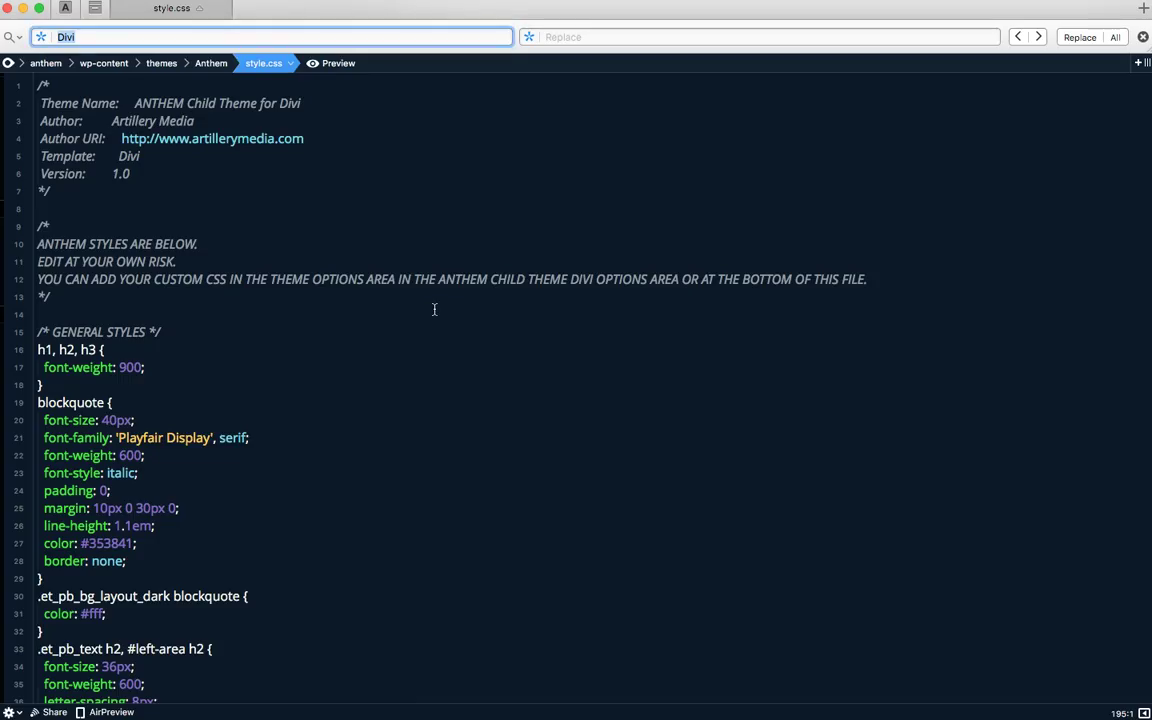
{"action": "type", "text": "fullheight"}
{"action": "key", "text": "Return"}
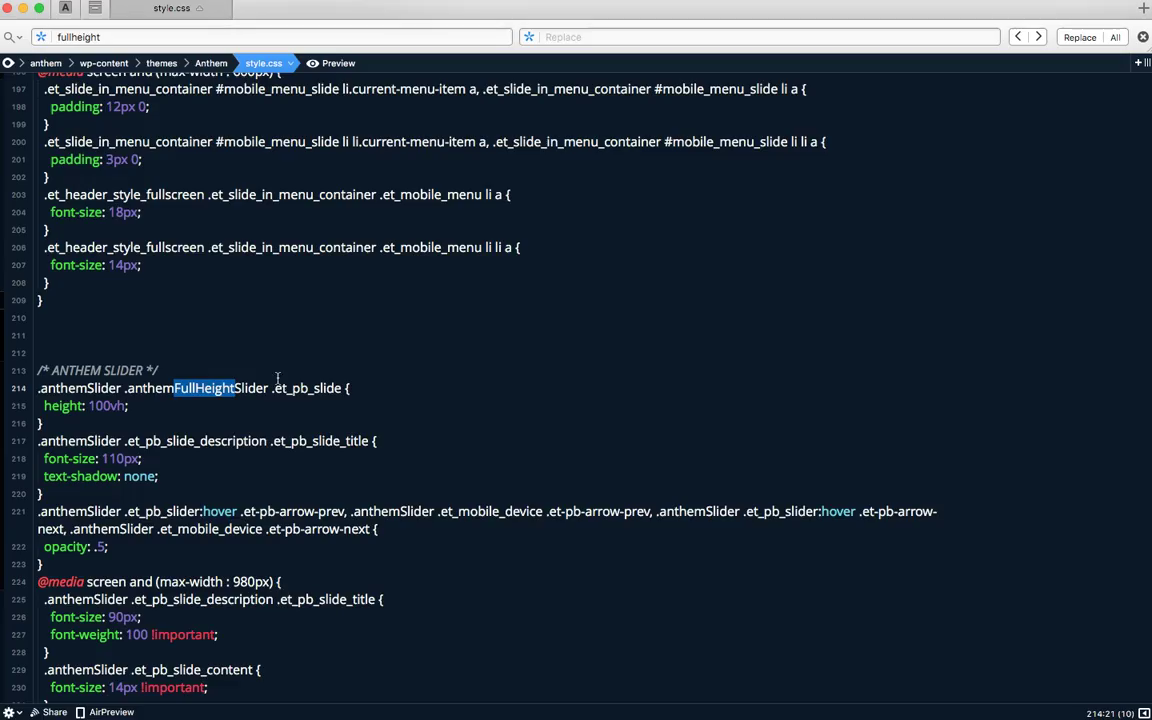
Examine the height rule for .anthemFullHeightSlider .et_pb_slide in the ANTHEM SLIDER block of the stylesheet
{"action": "left_click", "coordinate": [197, 388]}
{"action": "left_click", "coordinate": [88, 405]}
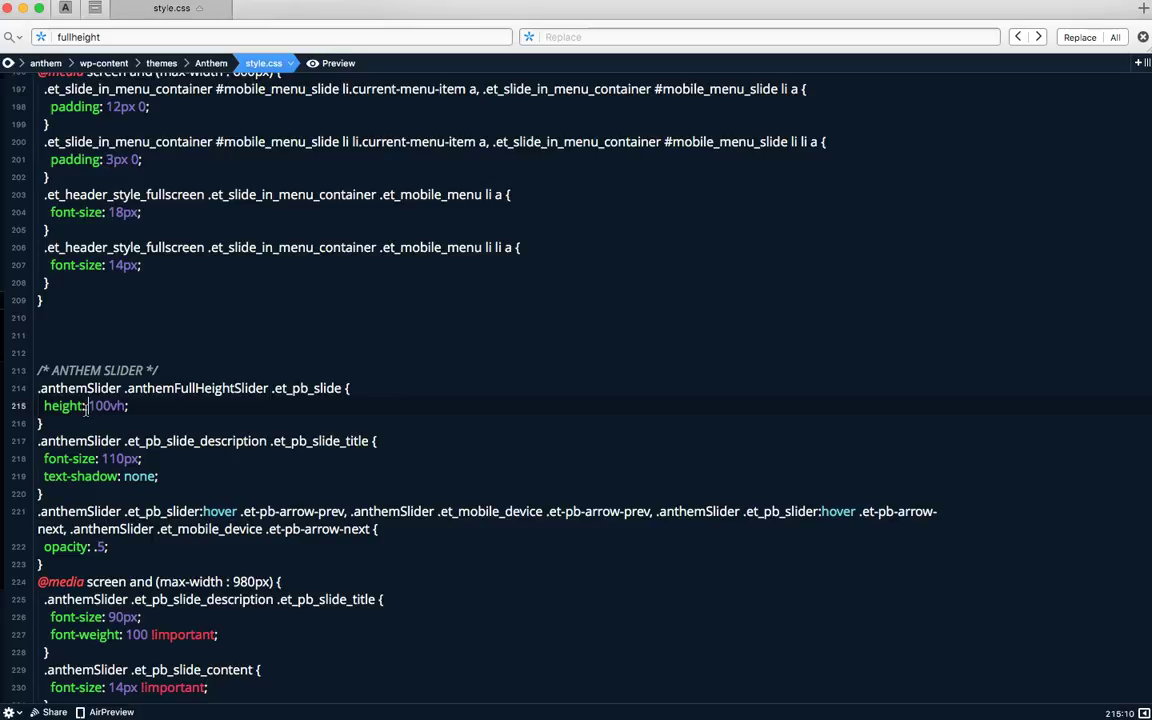
{"action": "left_click", "coordinate": [175, 371]}
{"action": "scroll", "coordinate": [72, 318], "scroll_direction": "down", "scroll_amount": 3}
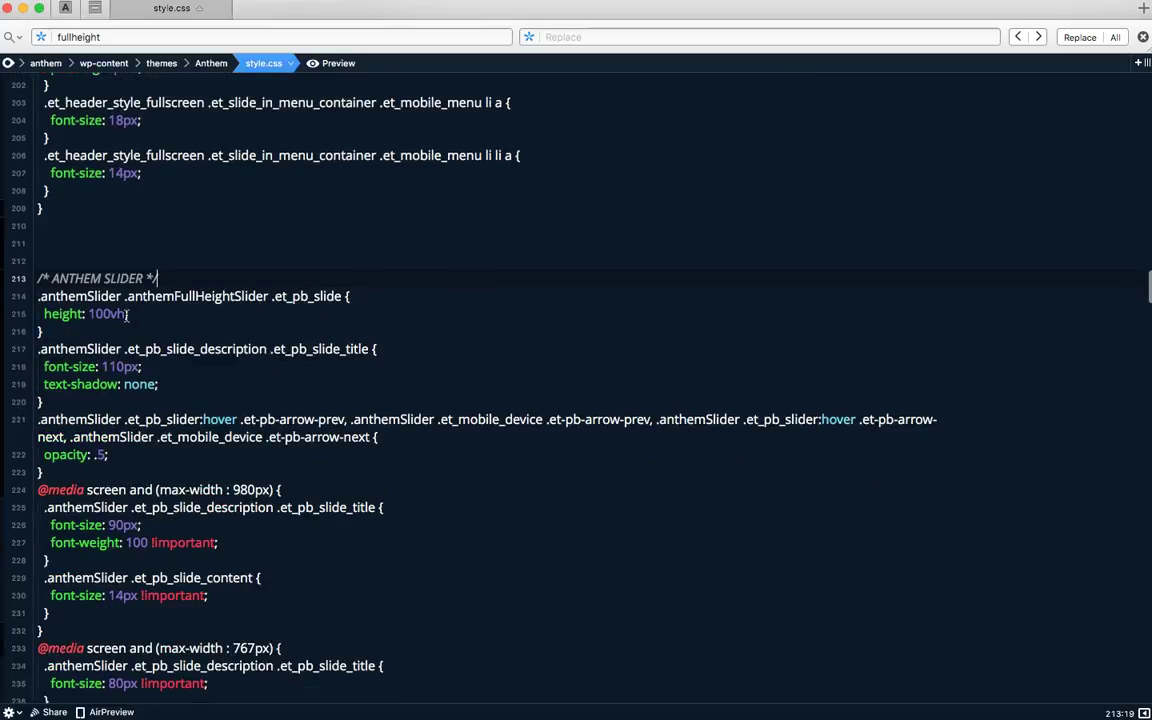
{"action": "key", "text": "Down"}
{"action": "key", "text": "Down"}
{"action": "key", "text": "Down"}
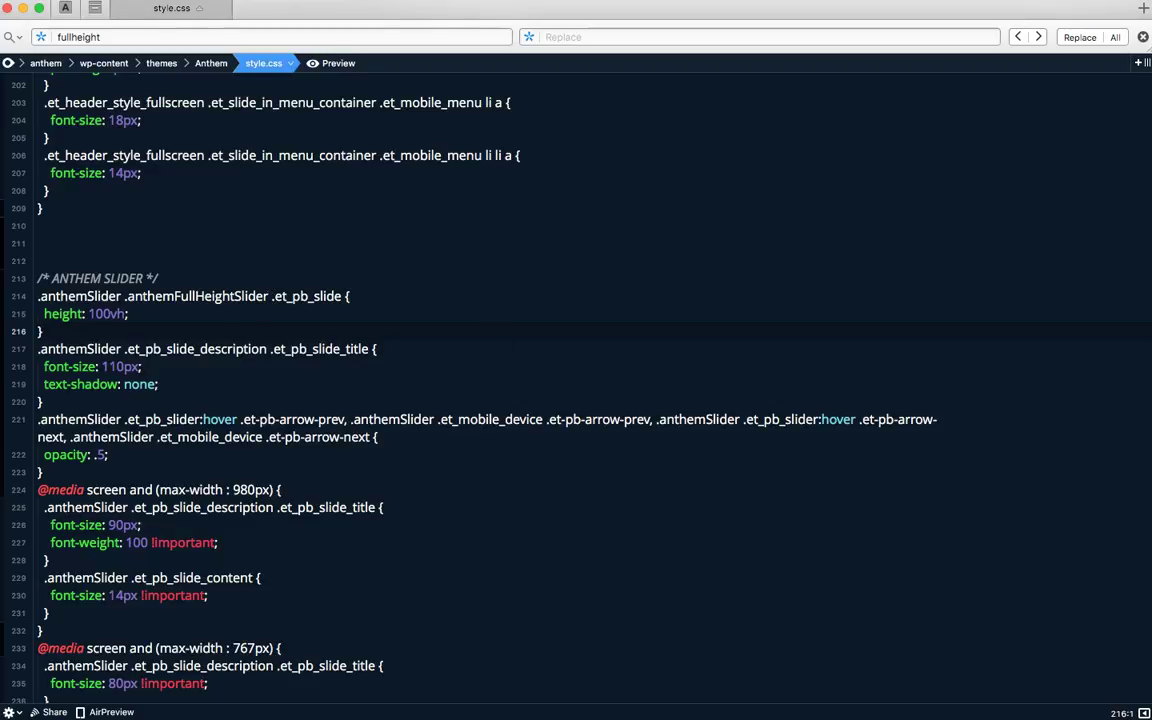
Switch back to the browser, check the CSS class of the section containing the Full-Height Slider, and close the section settings
{"action": "key", "text": "super+Tab"}
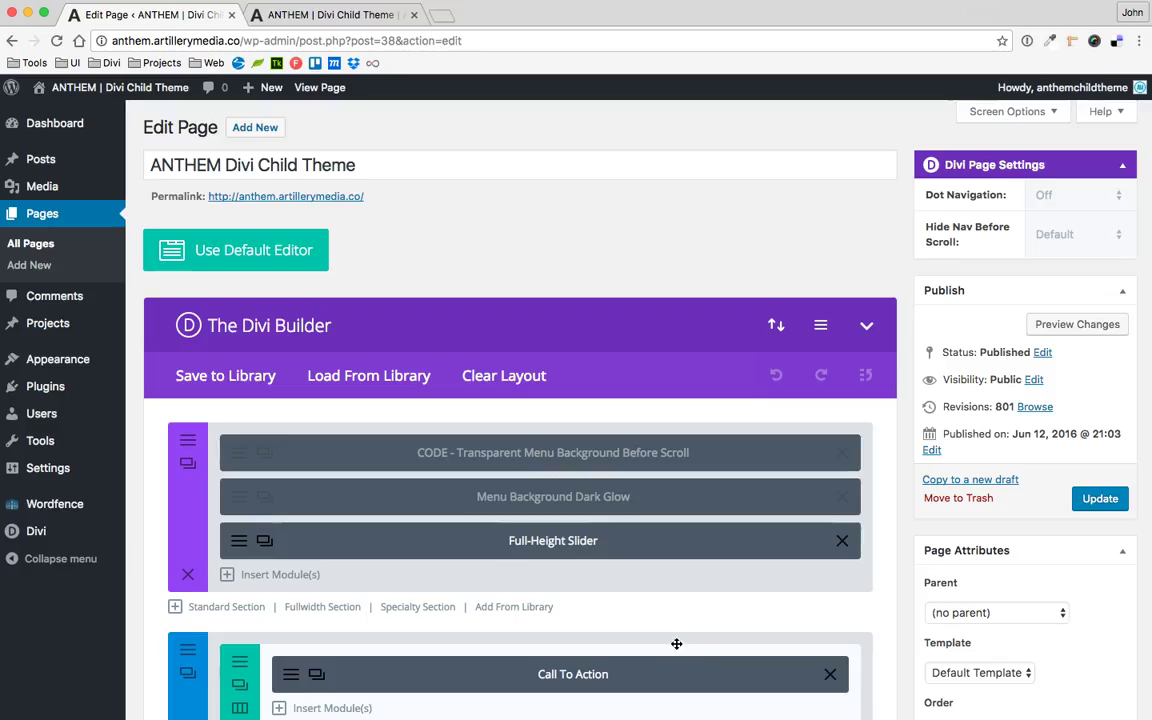
{"action": "left_click", "coordinate": [193, 441]}
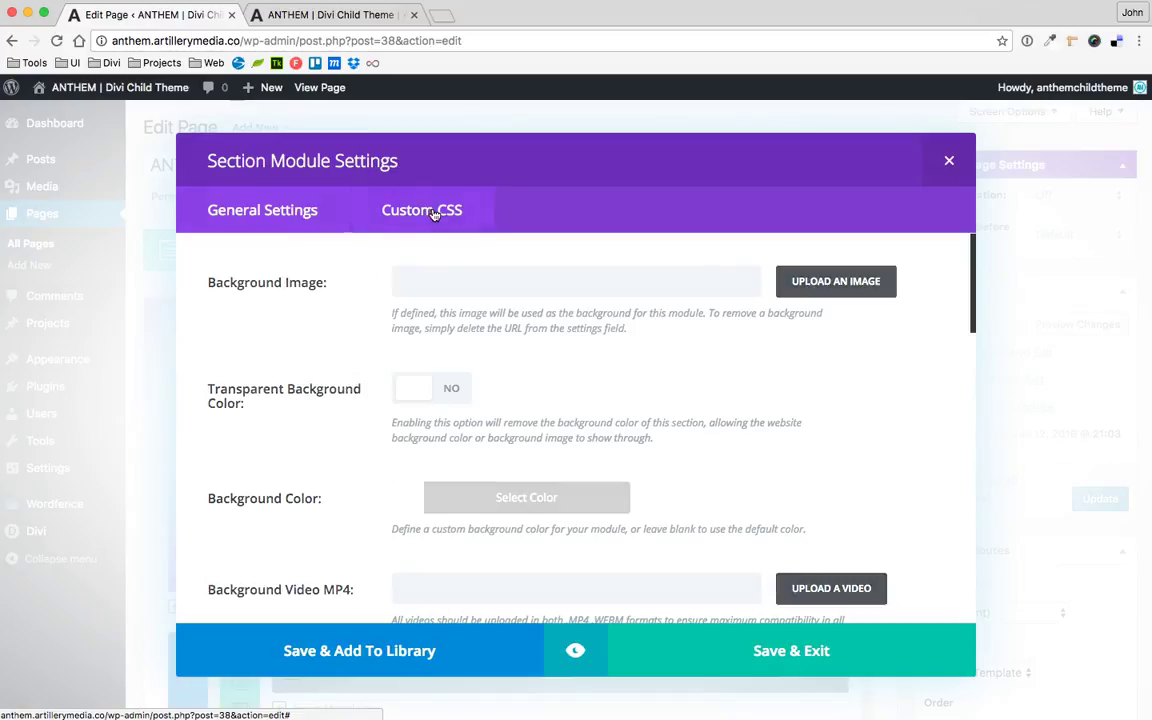
{"action": "left_click", "coordinate": [400, 212]}
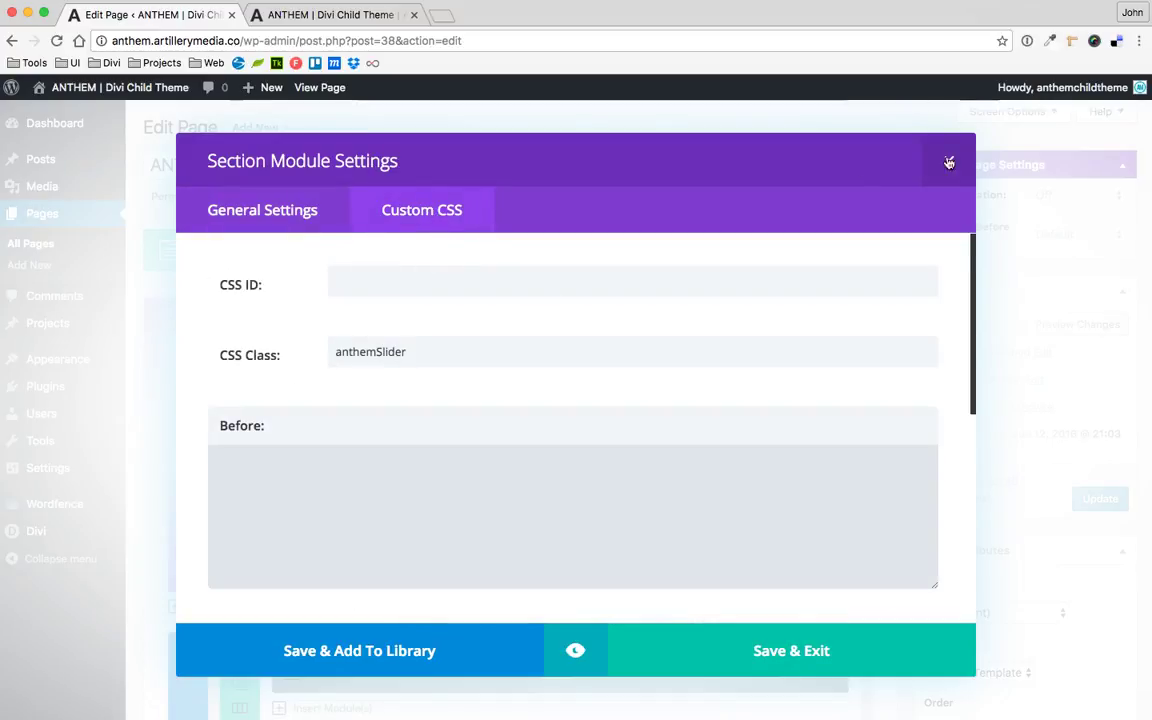
{"action": "left_click", "coordinate": [948, 160]}
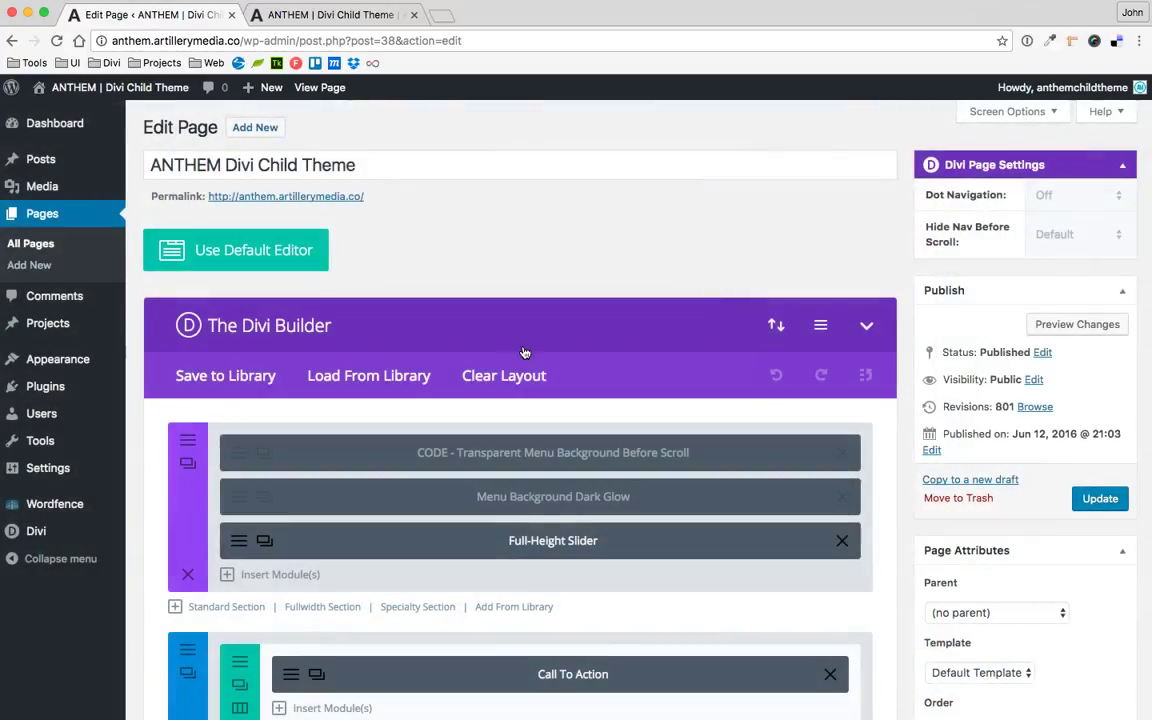
{"action": "left_click", "coordinate": [190, 441]}
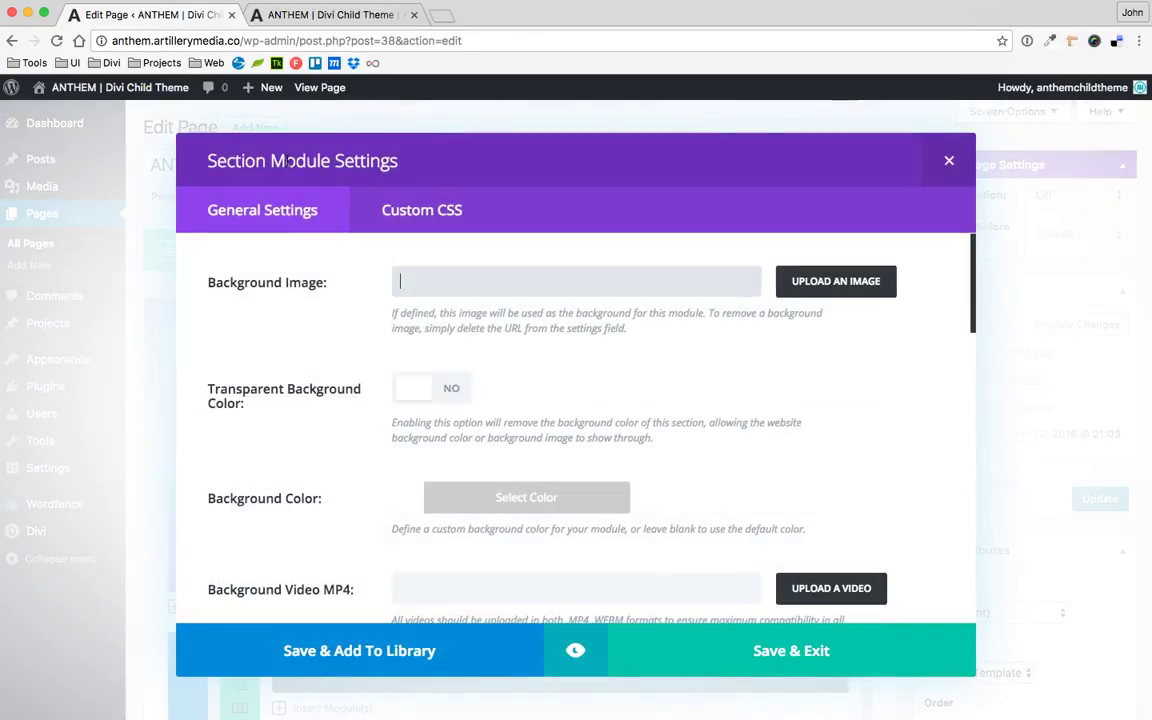
{"action": "left_click", "coordinate": [422, 212]}
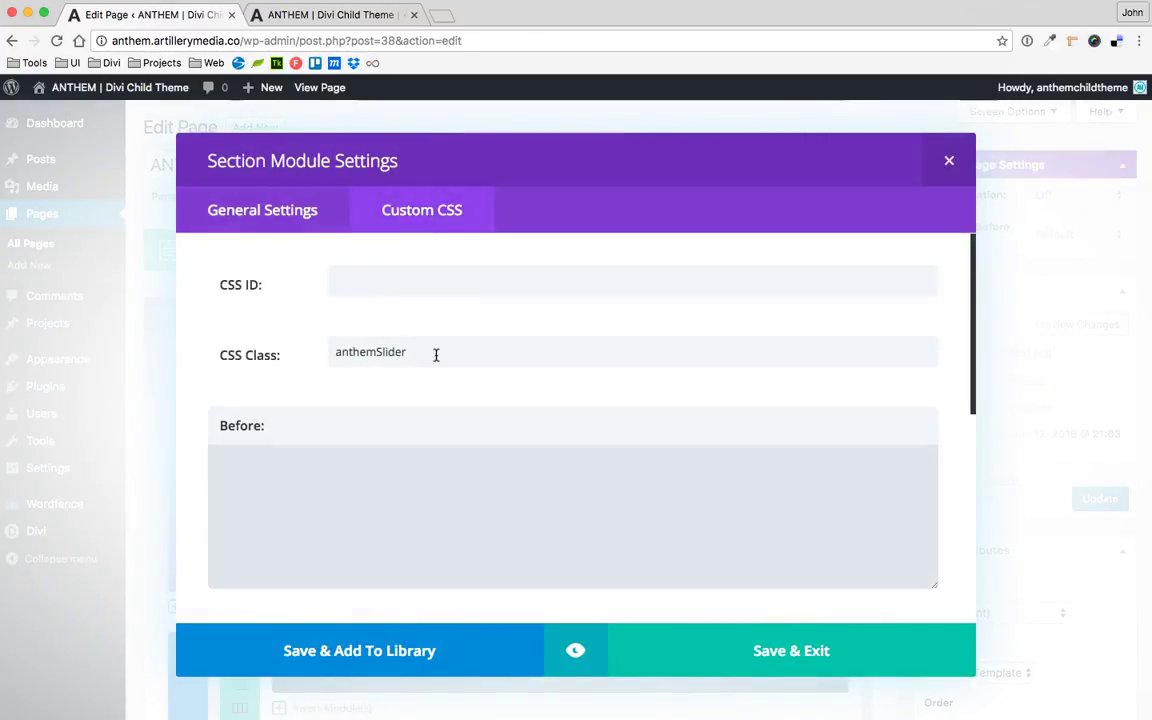
{"action": "left_click", "coordinate": [949, 160]}
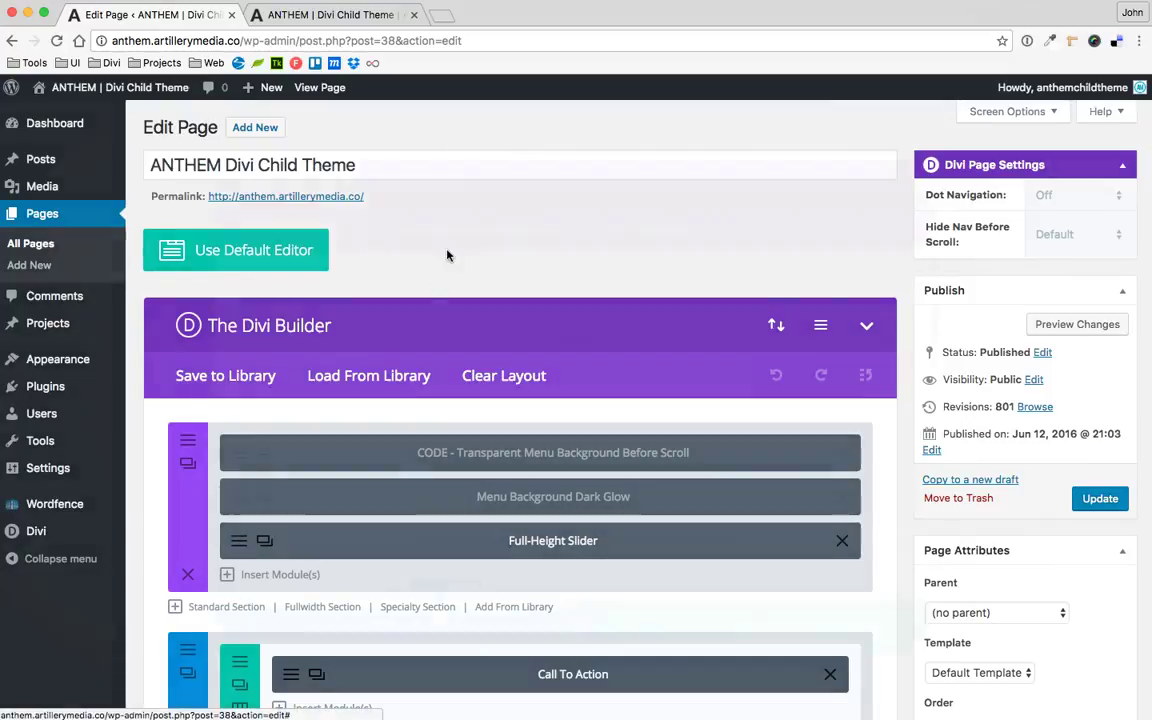
Reopen the Full-Height Slider's custom CSS, review its anthemFullHeightSlider class and Main Element CSS, and close the settings
{"action": "left_click", "coordinate": [264, 540]}
{"action": "left_click", "coordinate": [633, 222]}
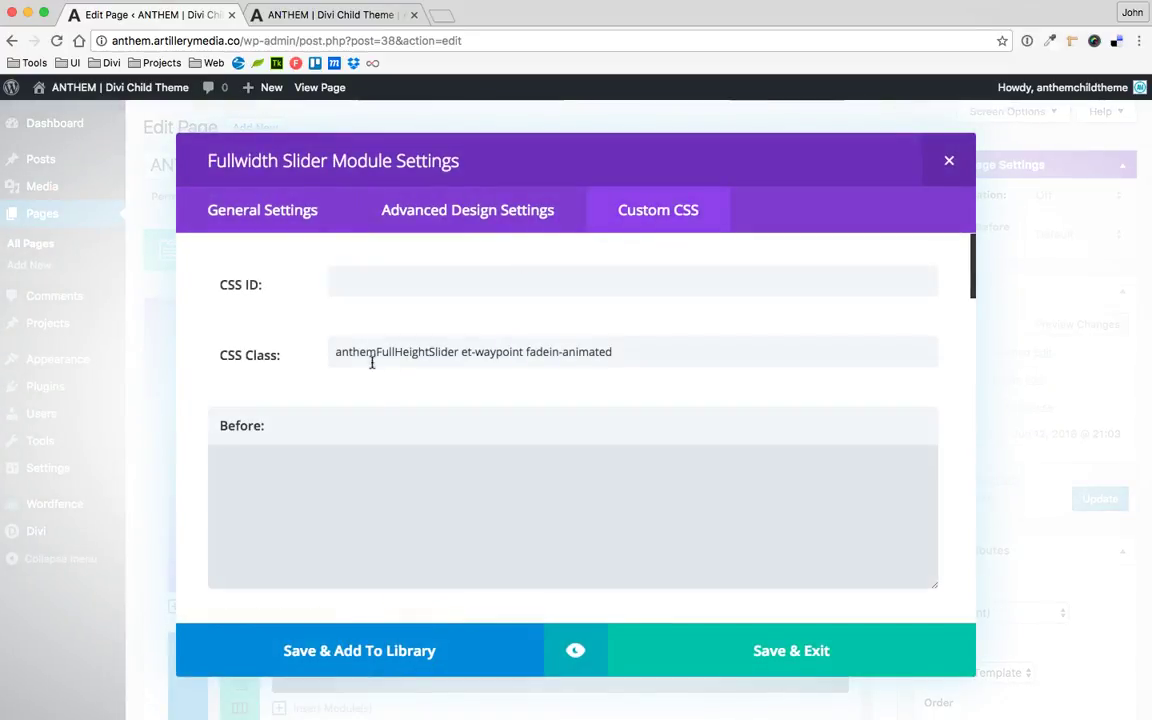
{"action": "double_click", "coordinate": [455, 352]}
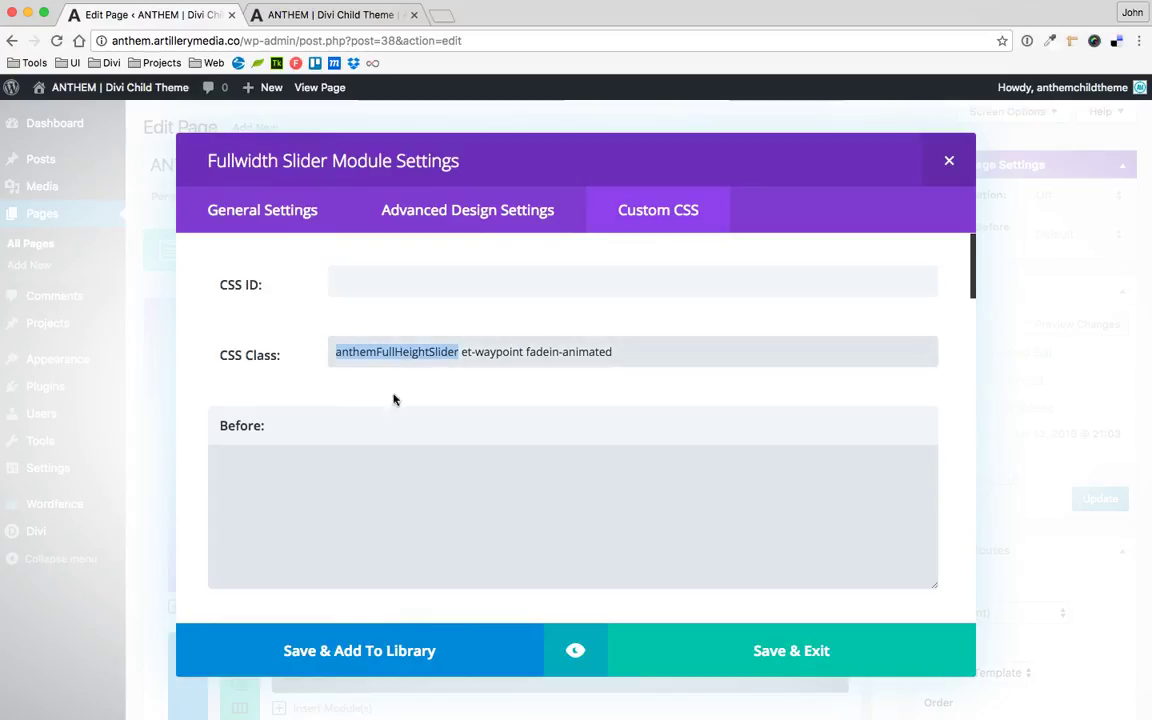
{"action": "scroll", "coordinate": [470, 416], "scroll_direction": "down", "scroll_amount": 5}
{"action": "triple_click", "coordinate": [278, 414]}
{"action": "left_click", "coordinate": [286, 443]}
{"action": "left_click", "coordinate": [942, 160]}
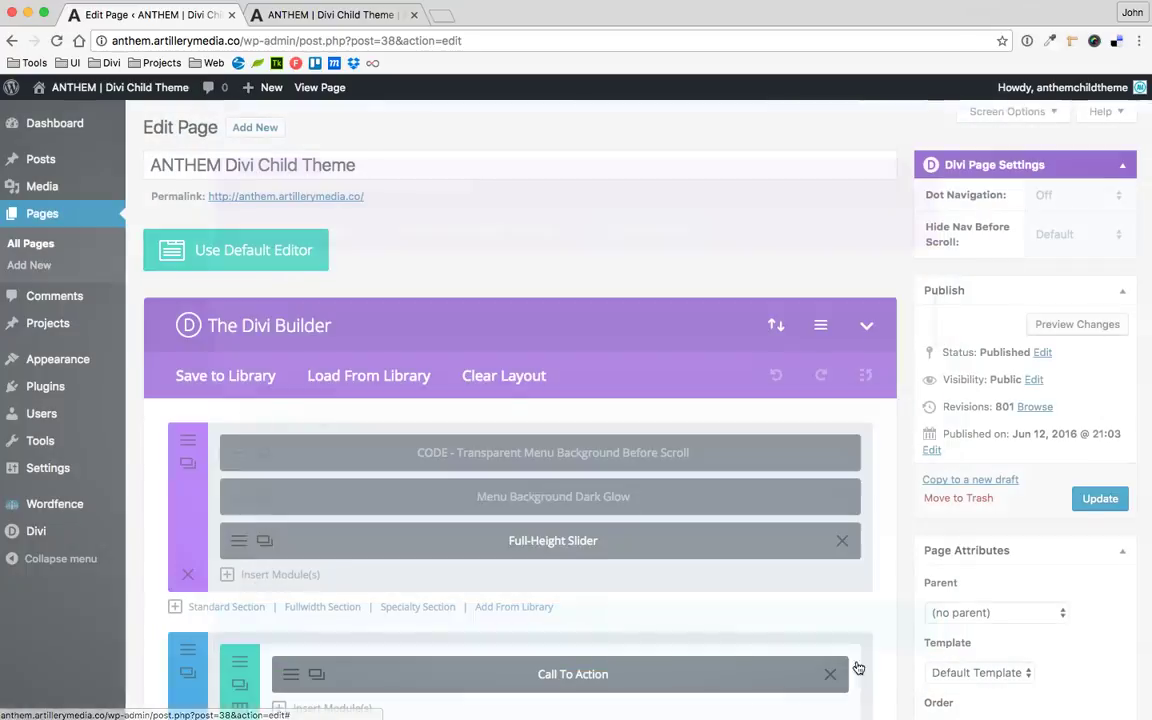
Switch to the code editor and review the slide height rule and the slide title's font-size rule in style.css
{"action": "key", "text": "super+Tab"}
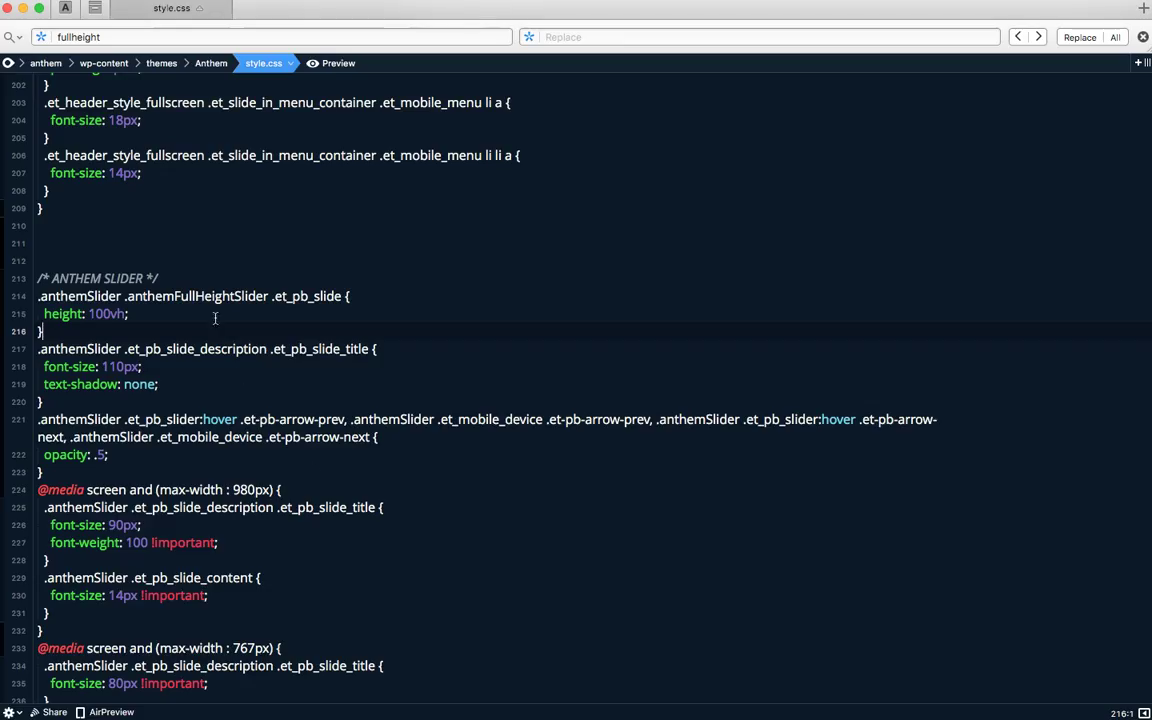
{"action": "left_click", "coordinate": [180, 313]}
{"action": "left_click", "coordinate": [158, 366]}
Switch to the browser and view the full-height slider on the live ANTHEM homepage
{"action": "key", "text": "super+Tab"}
{"action": "left_click", "coordinate": [330, 14]}
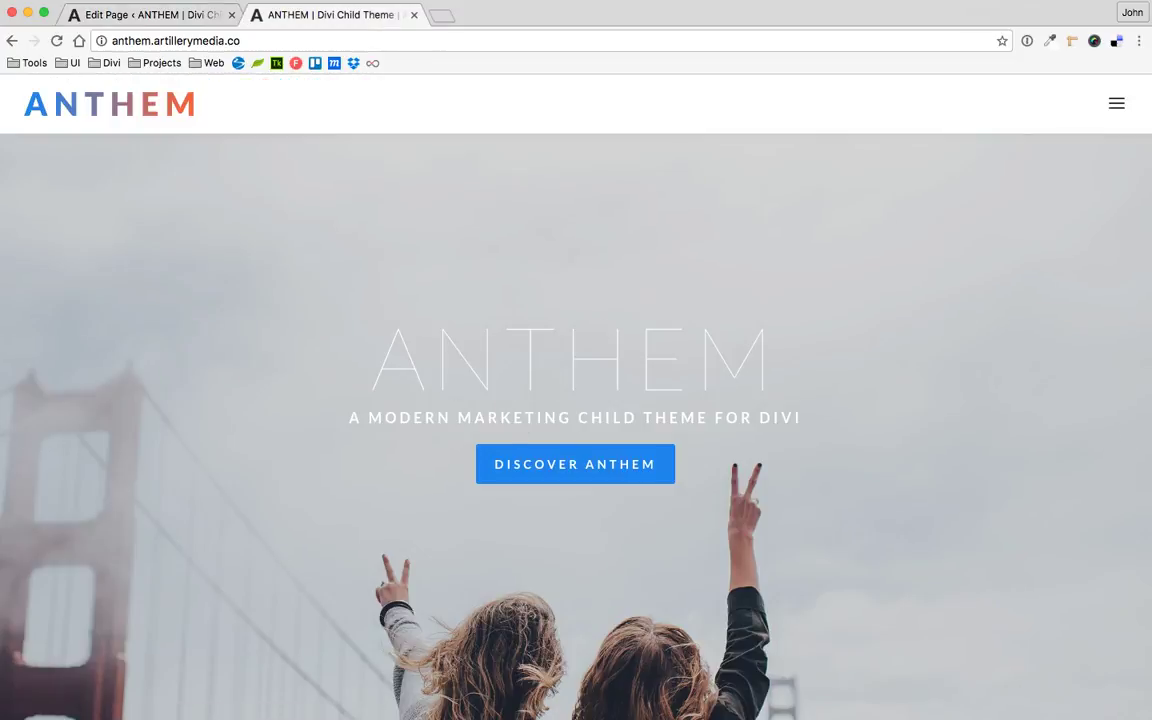
{"action": "key", "text": "super+Tab"}
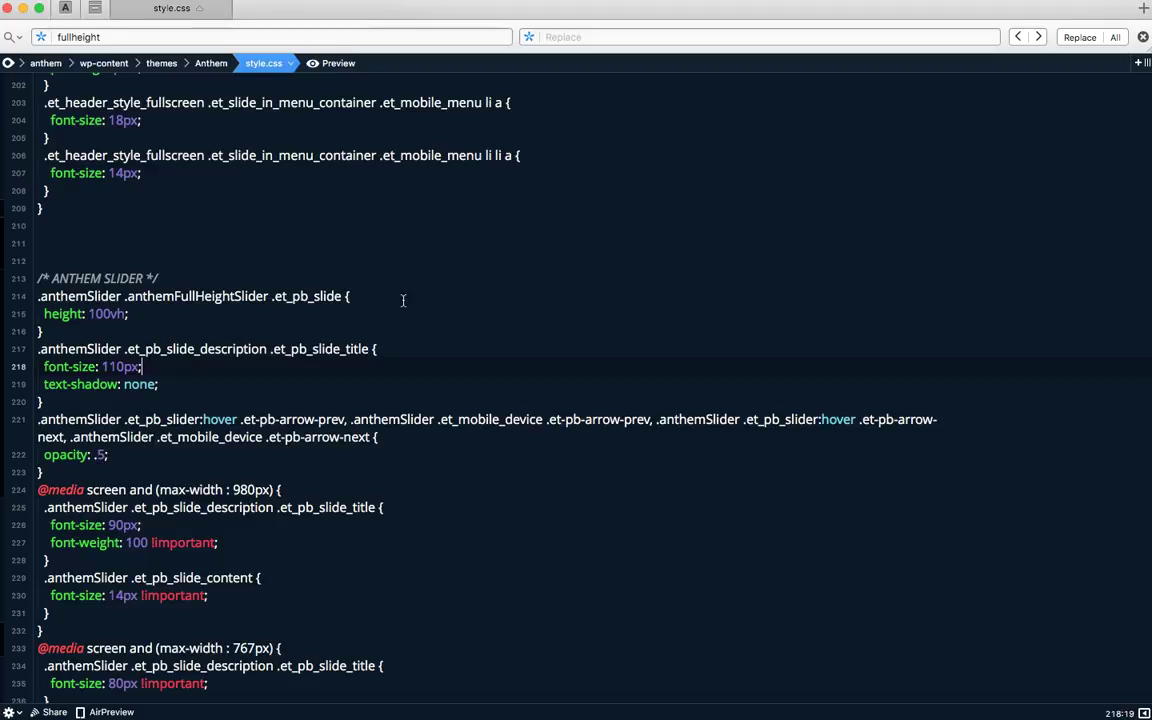
{"action": "key", "text": "super+Tab"}
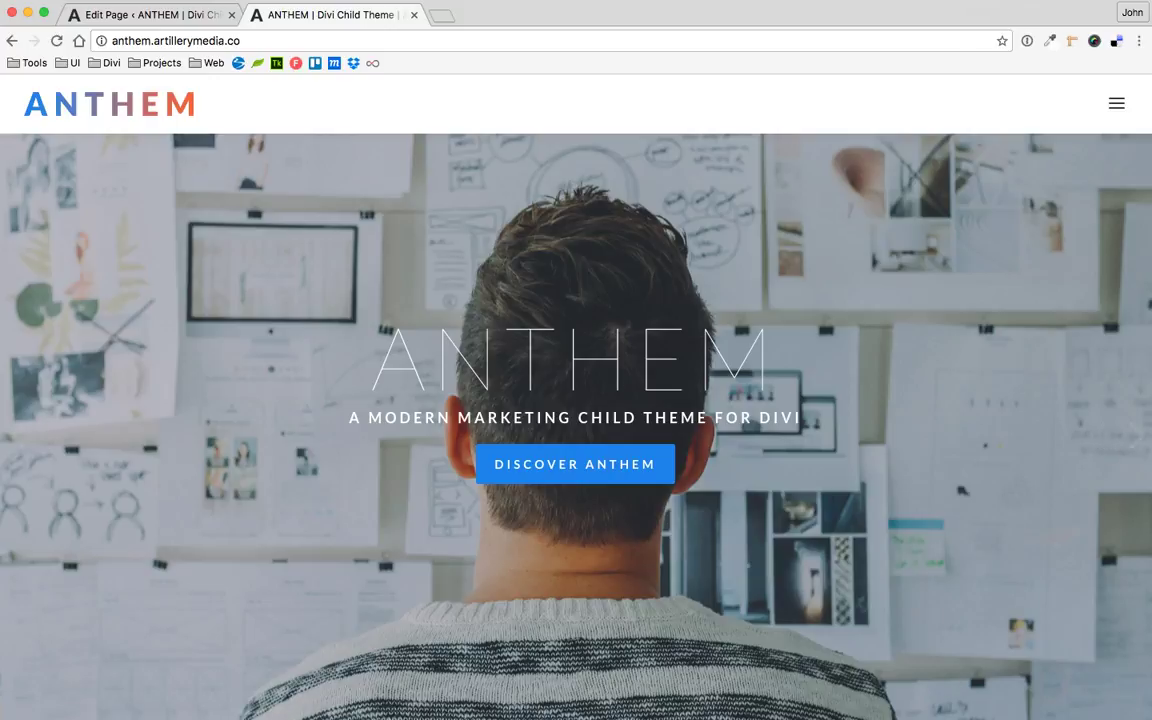
Return to the code editor and examine the slider's title and content font rules in the media queries from 980px down to 425px
{"action": "key", "text": "super+Tab"}
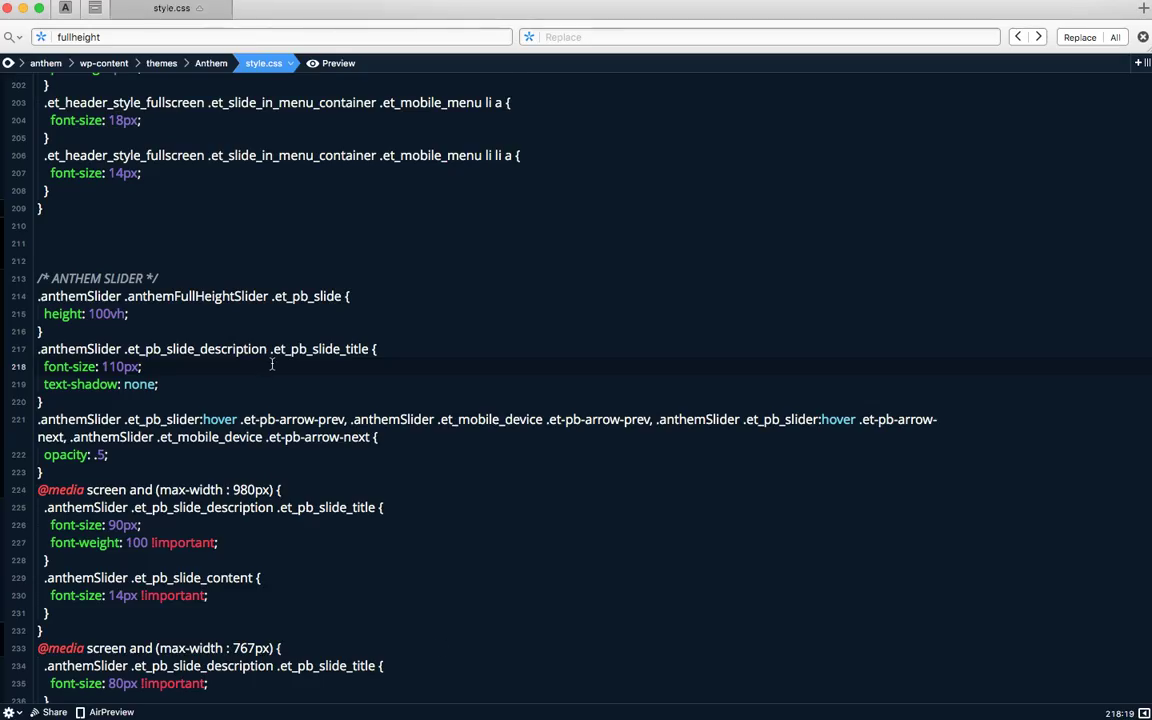
{"action": "scroll", "coordinate": [265, 362], "scroll_direction": "down", "scroll_amount": 3}
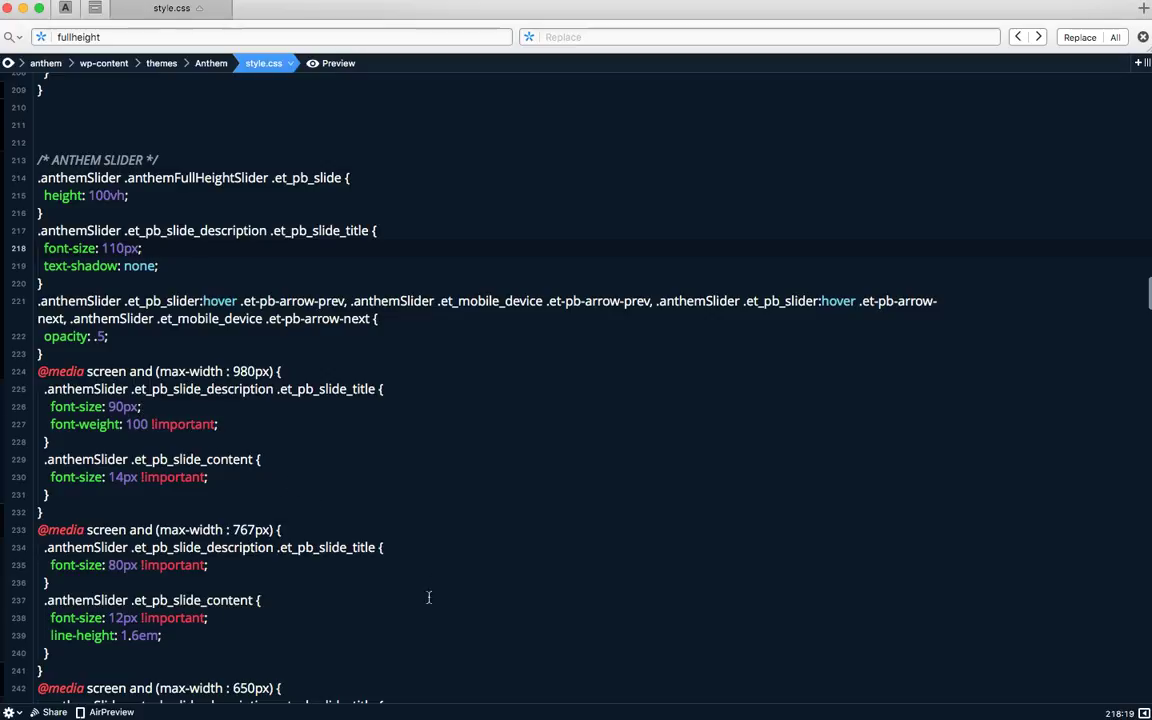
{"action": "scroll", "coordinate": [437, 545], "scroll_direction": "down", "scroll_amount": 2}
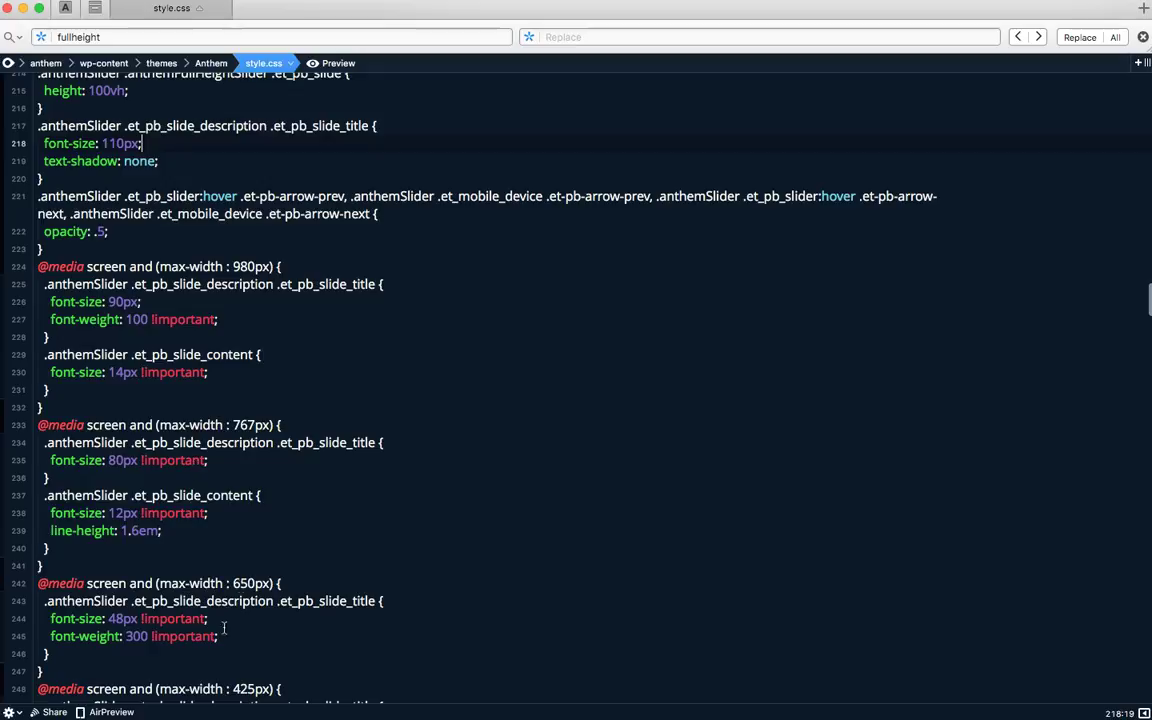
{"action": "scroll", "coordinate": [228, 605], "scroll_direction": "down", "scroll_amount": 3}
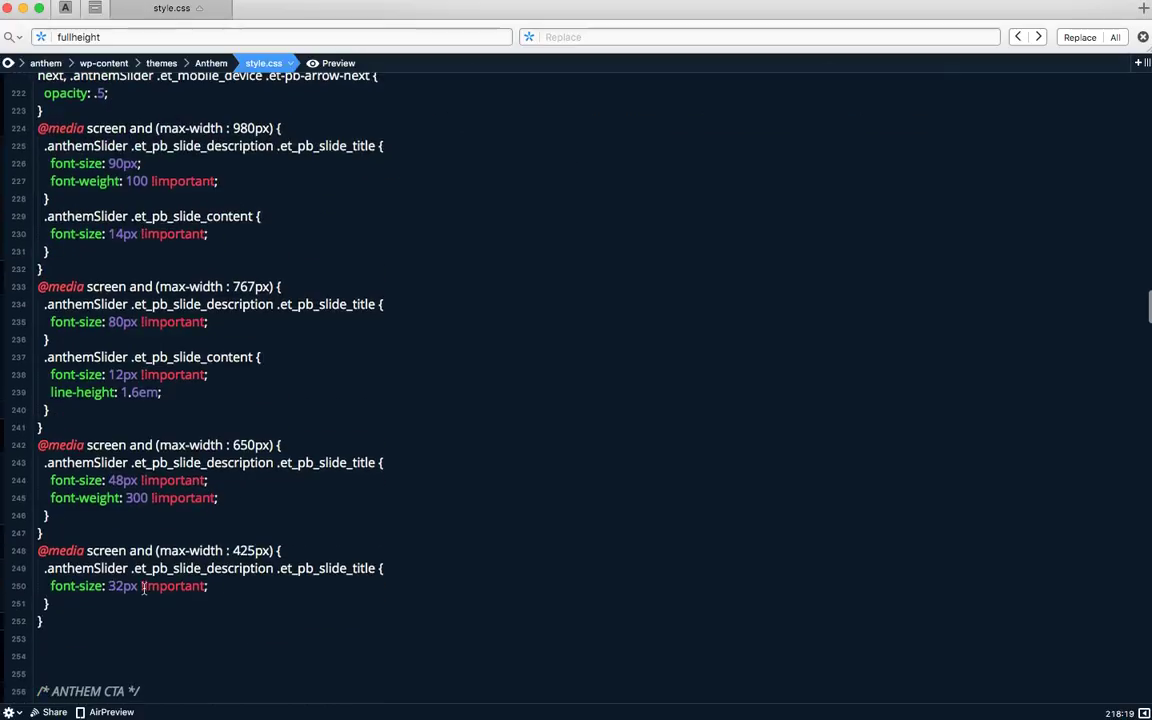
{"action": "scroll", "coordinate": [160, 398], "scroll_direction": "up", "scroll_amount": 3}
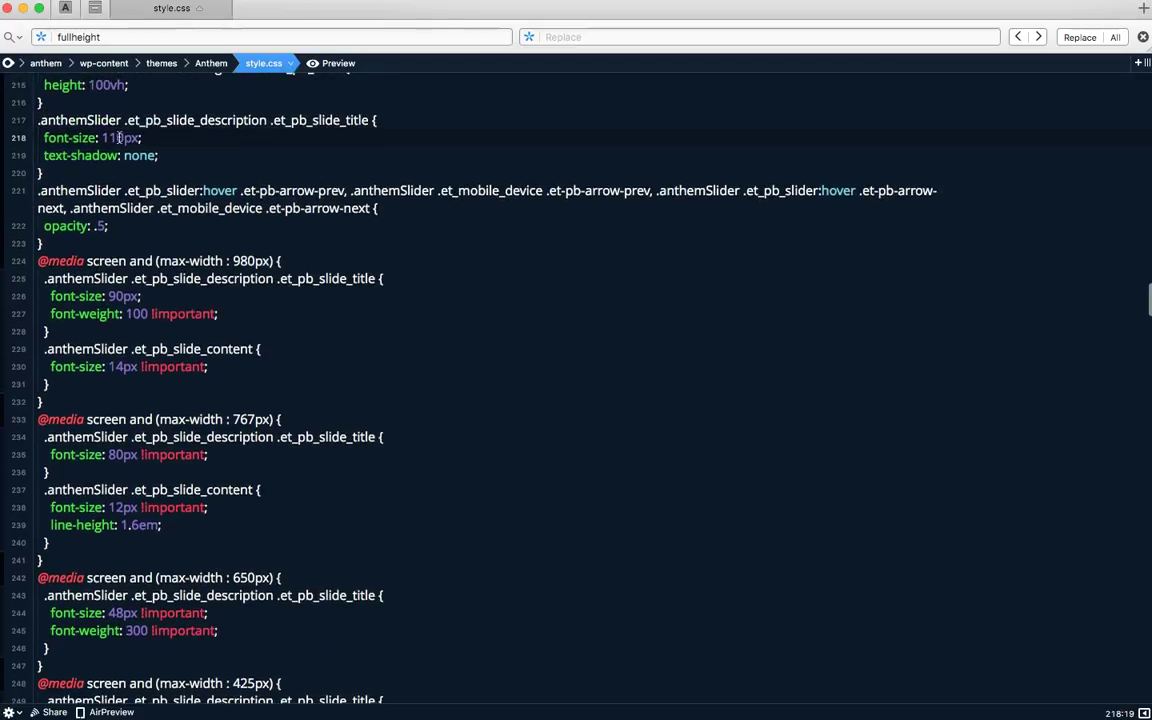
Switch to the browser's page editor, look at the Full-Height Slider module settings, and close them without changes
{"action": "scroll", "coordinate": [520, 460], "scroll_direction": "down", "scroll_amount": 3}
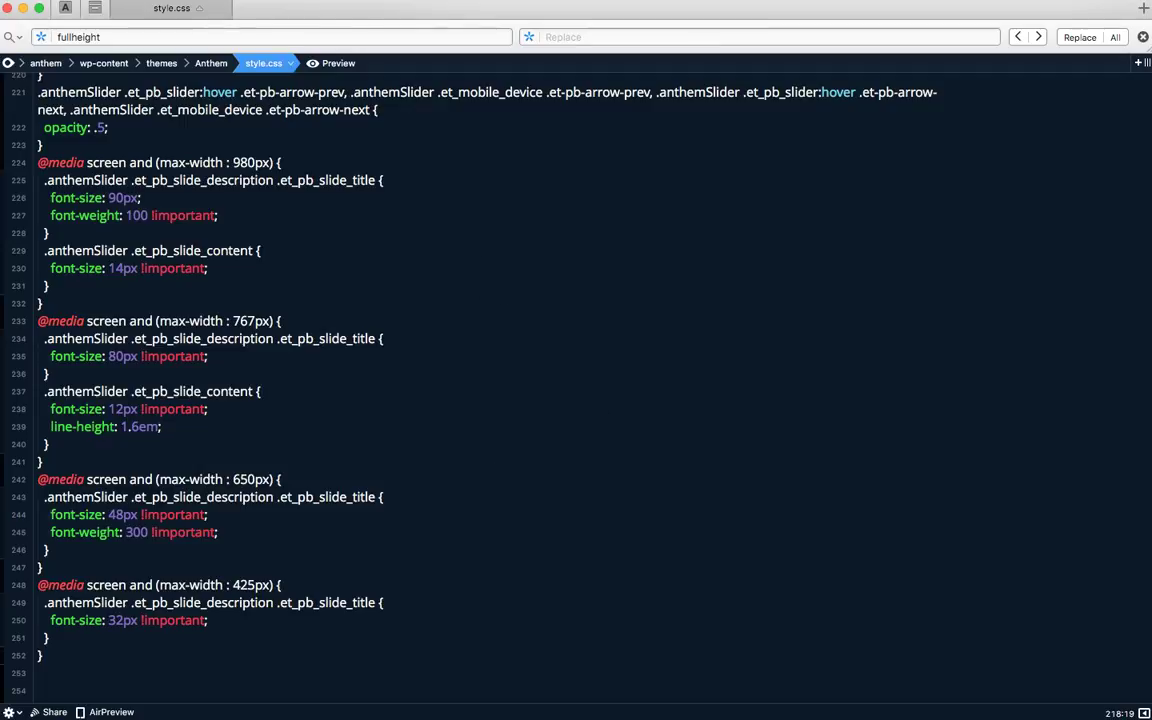
{"action": "key", "text": "super+Tab"}
{"action": "left_click", "coordinate": [150, 15]}
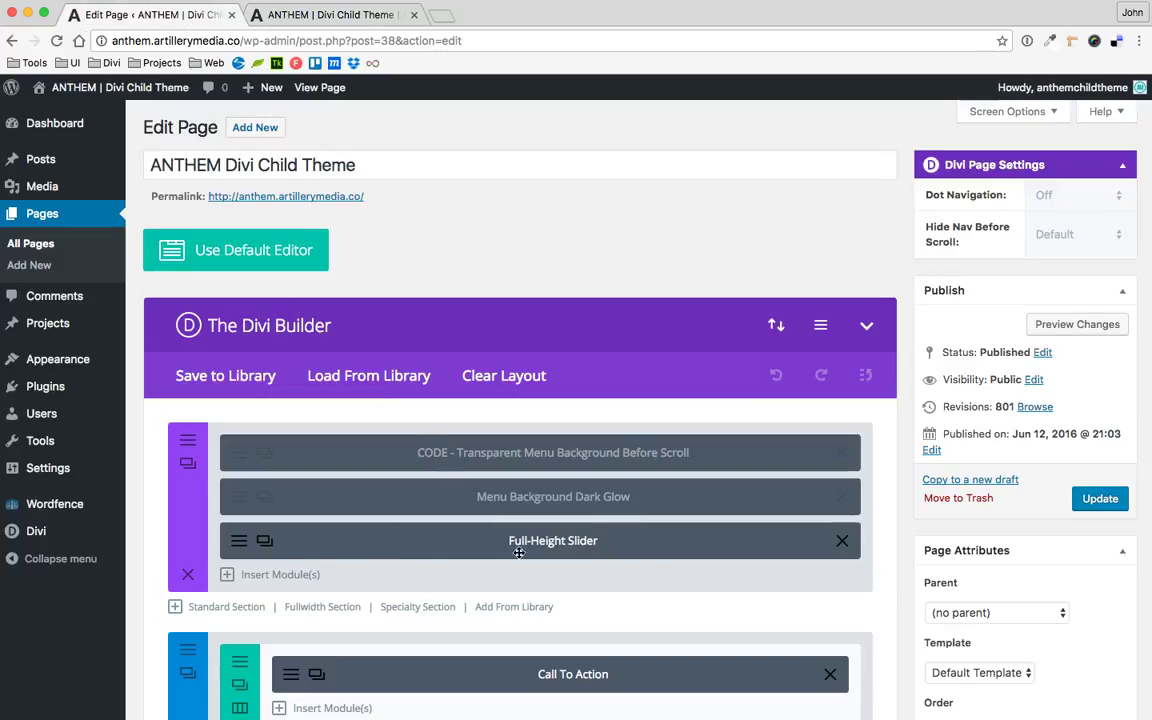
{"action": "left_click", "coordinate": [242, 541]}
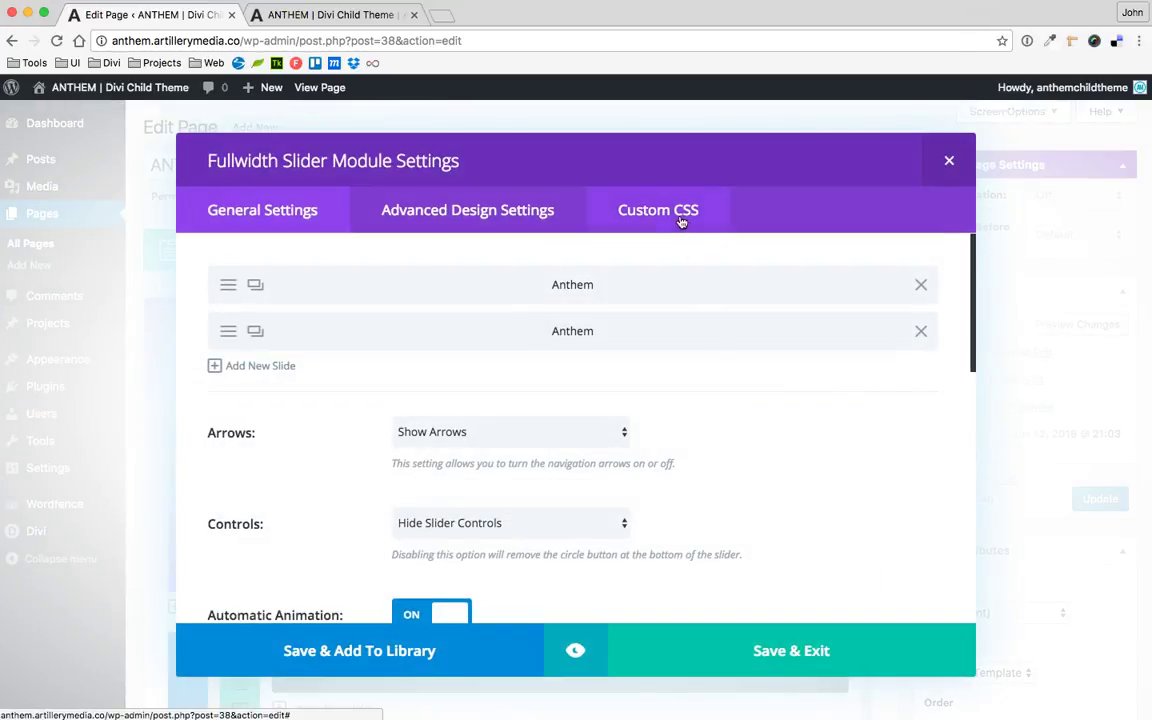
{"action": "left_click", "coordinate": [949, 161]}
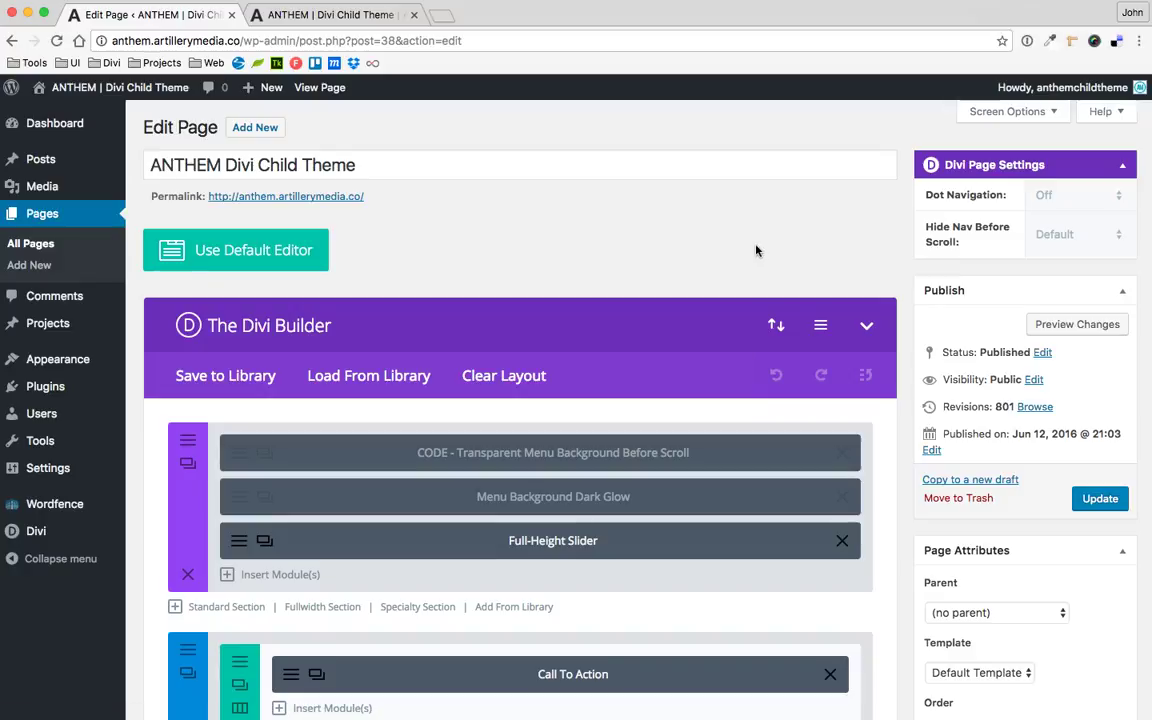
View the slider on the live ANTHEM homepage and return to its media query rules in style.css
{"action": "left_click", "coordinate": [390, 15]}
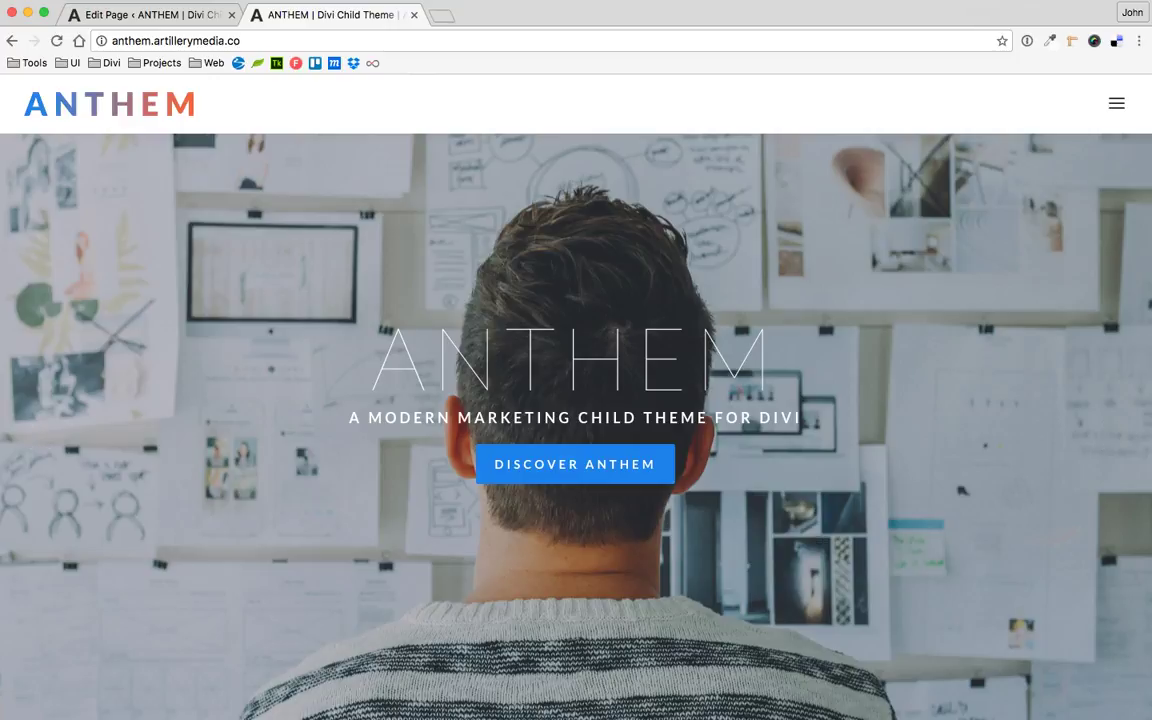
{"action": "key", "text": "super+Tab"}
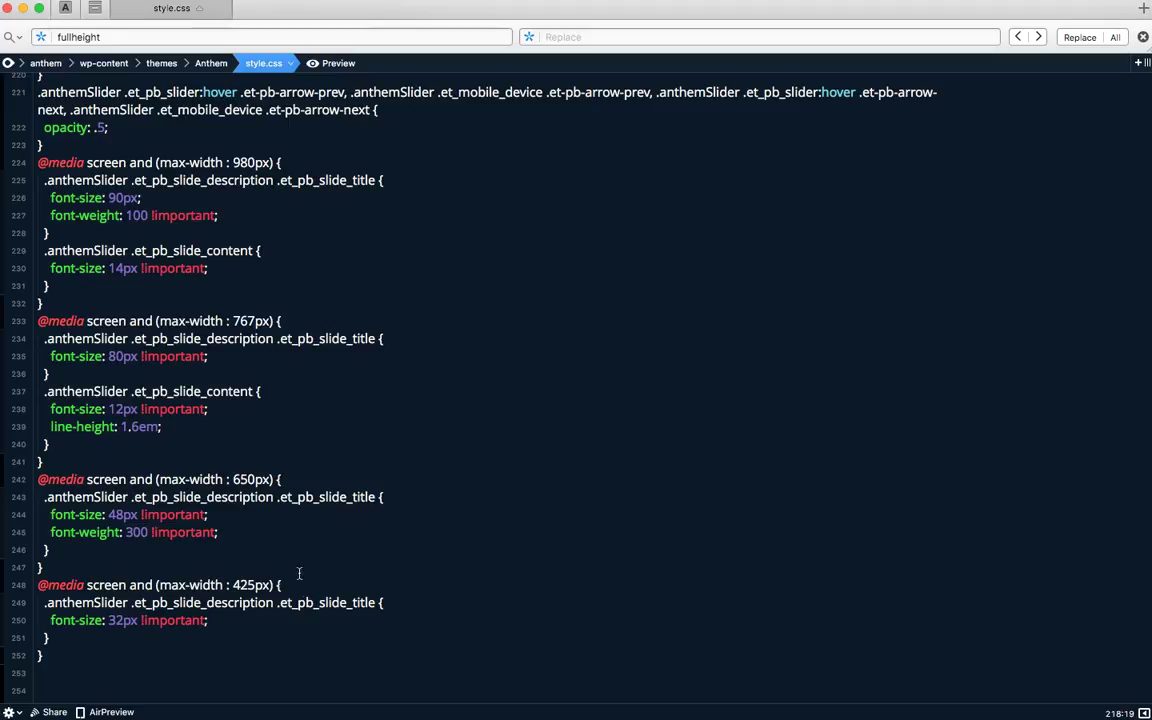
{"action": "scroll", "coordinate": [404, 584], "scroll_direction": "up", "scroll_amount": 3}
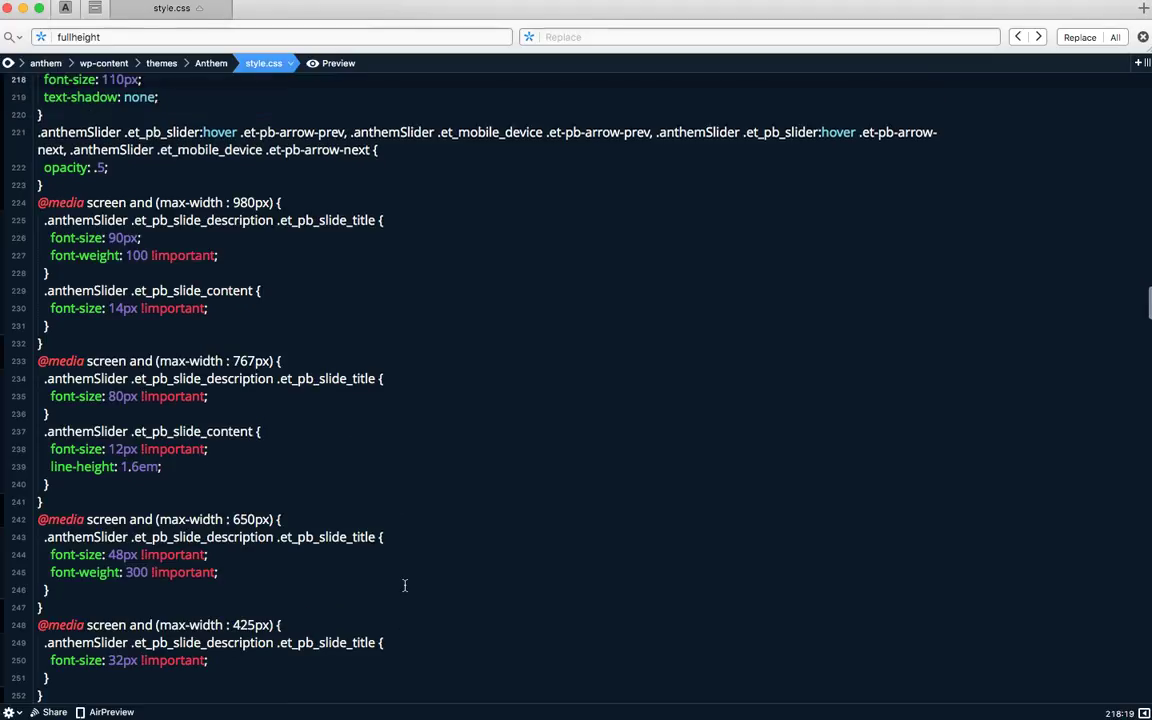
Inspect the ANTHEM slide title on the live homepage and select its h2 et_pb_slide_title element to view the CSS rules
{"action": "key", "text": "super+Tab"}
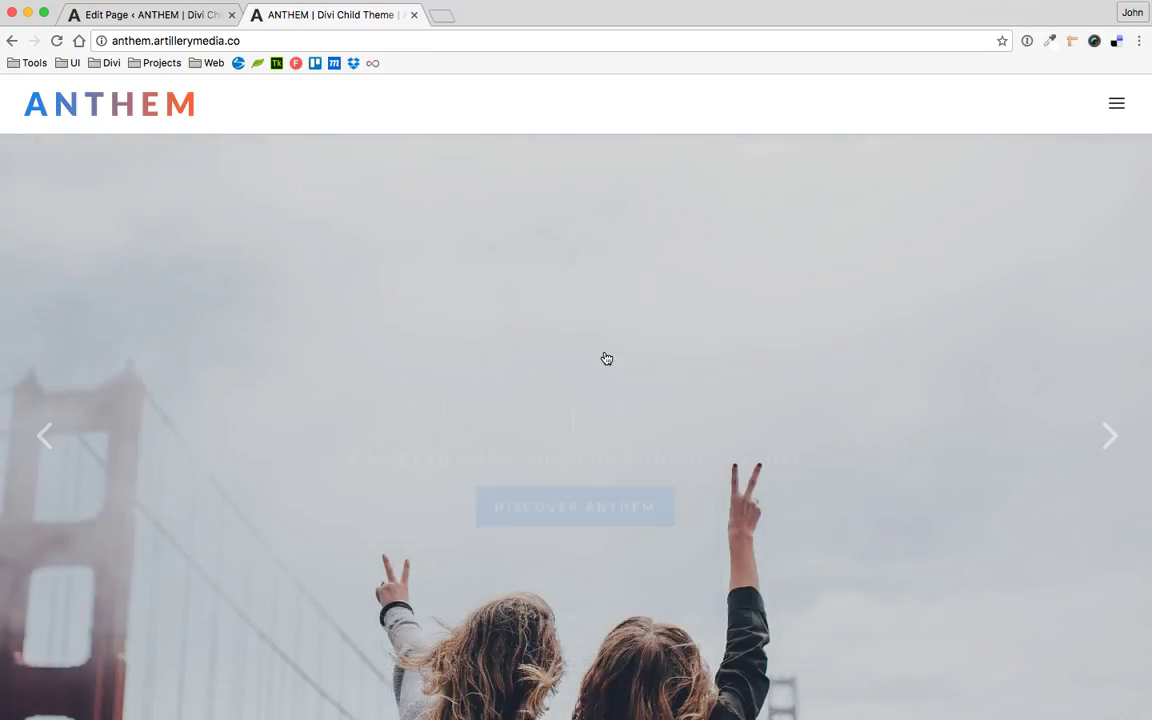
{"action": "right_click", "coordinate": [604, 360]}
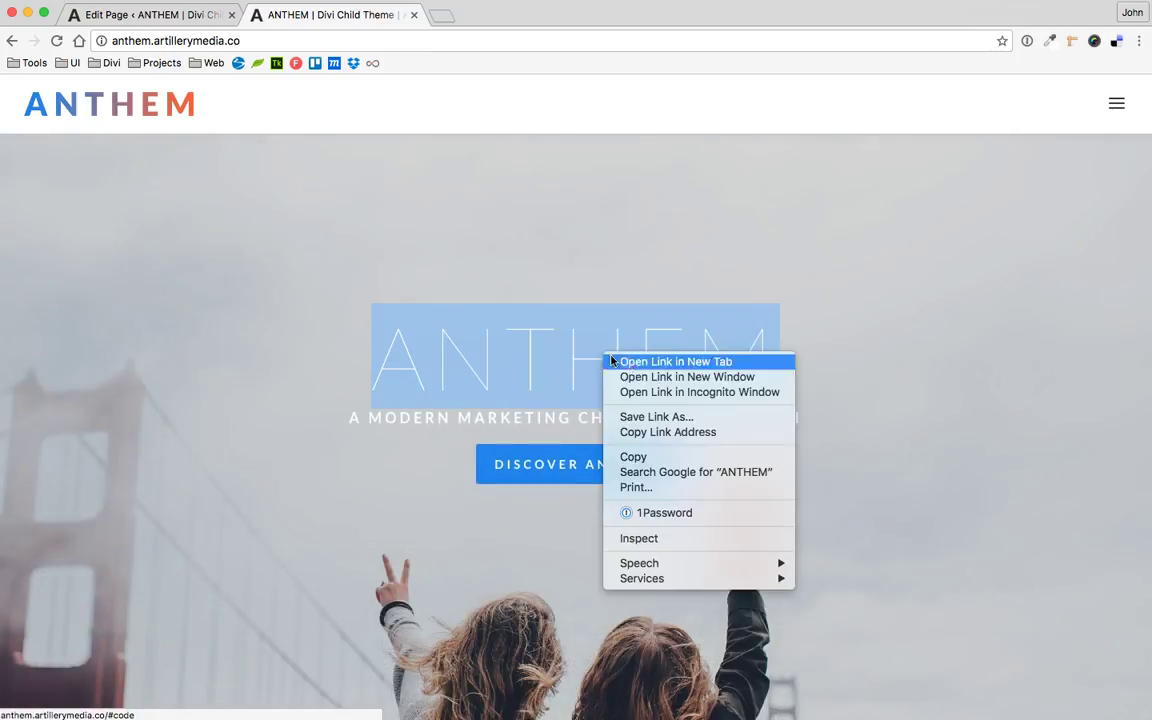
{"action": "left_click", "coordinate": [687, 540]}
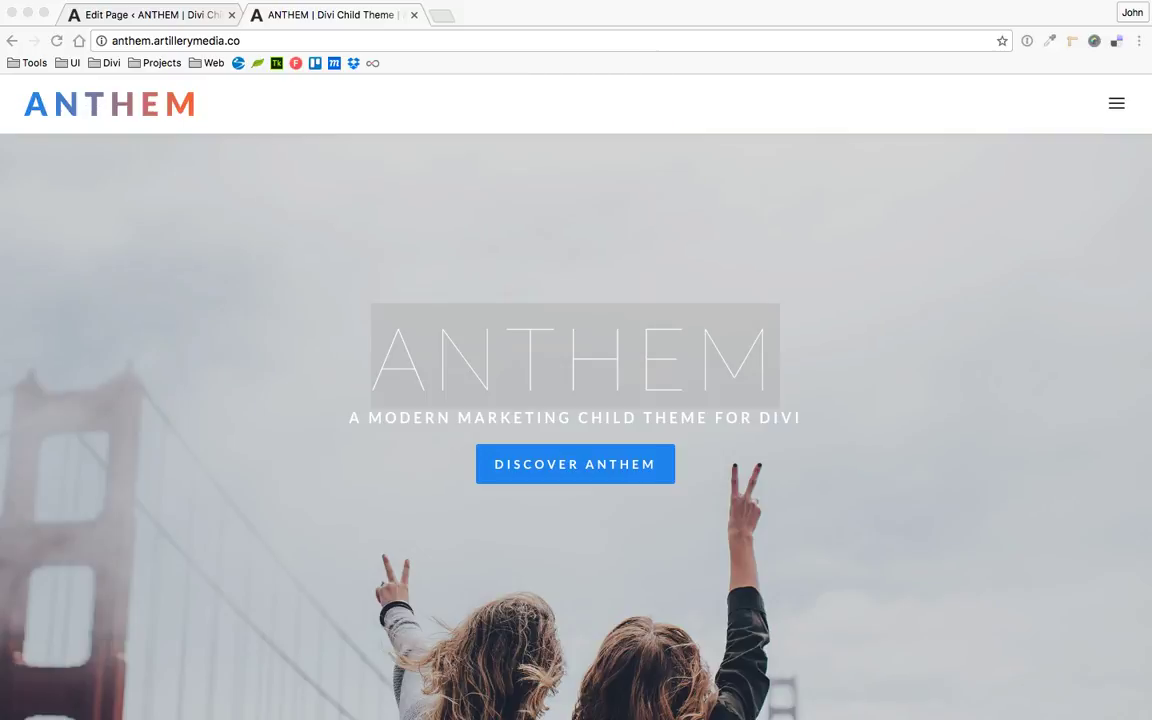
{"action": "key", "text": "super+alt+i"}
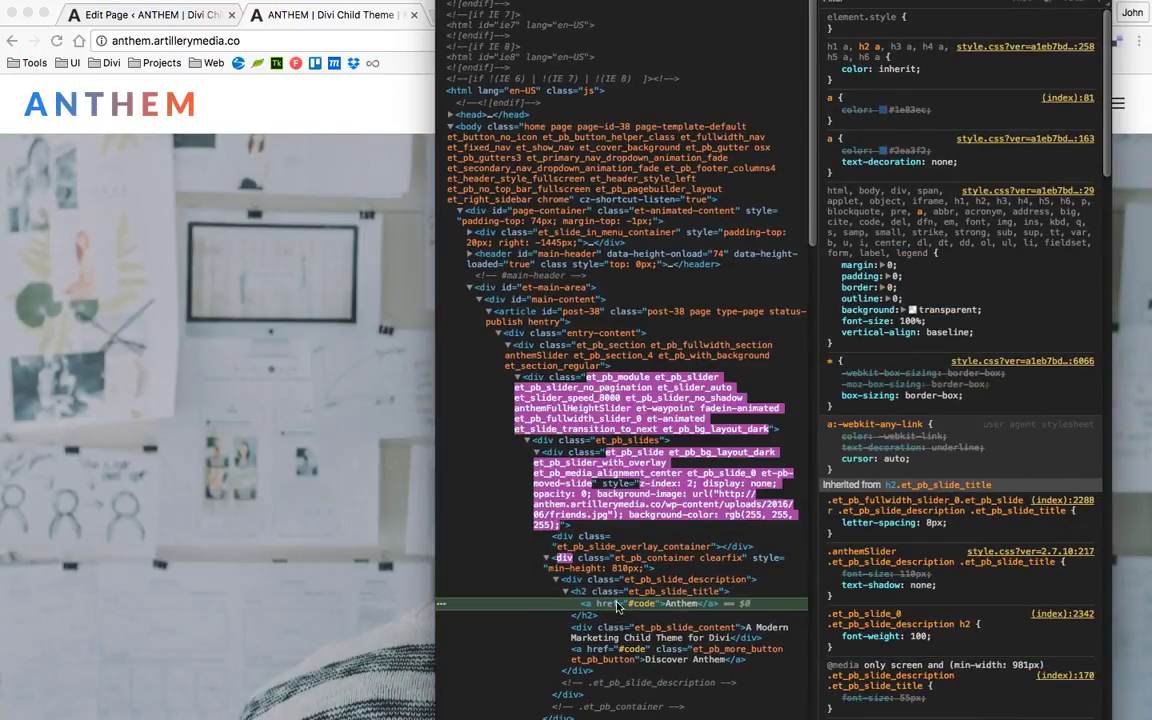
{"action": "left_click", "coordinate": [620, 592]}
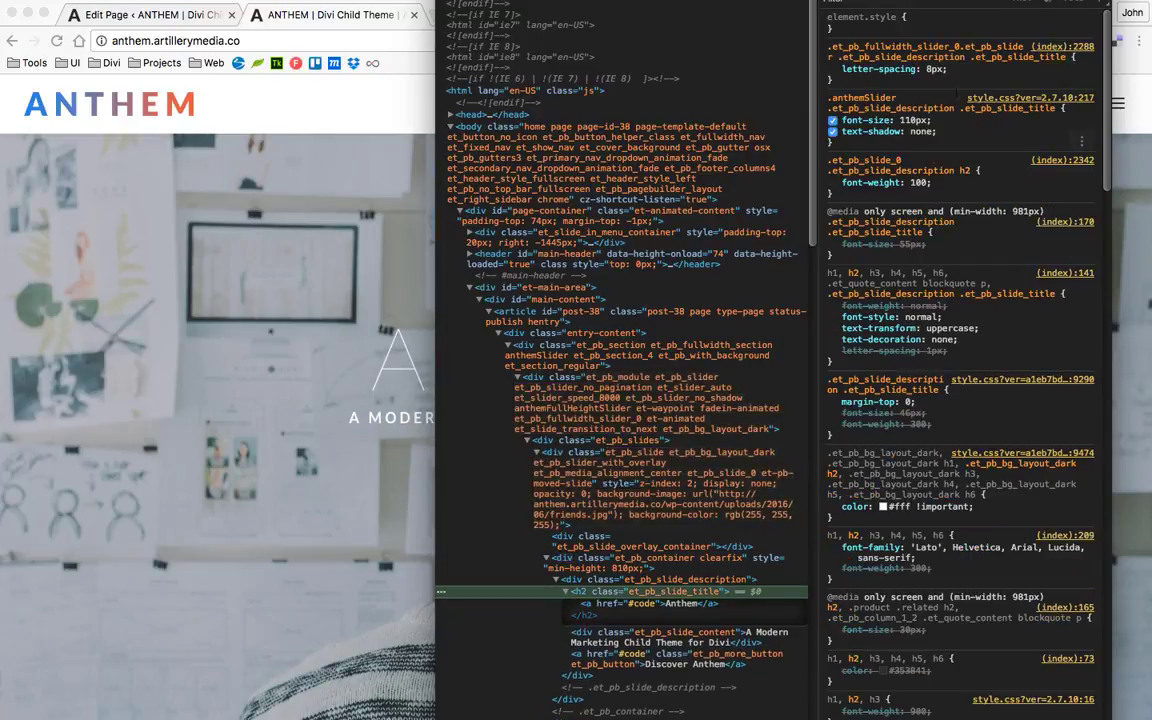
Turn on device emulation for the live homepage and preview the full-height slider as an iPad
{"action": "type", "text": "0"}
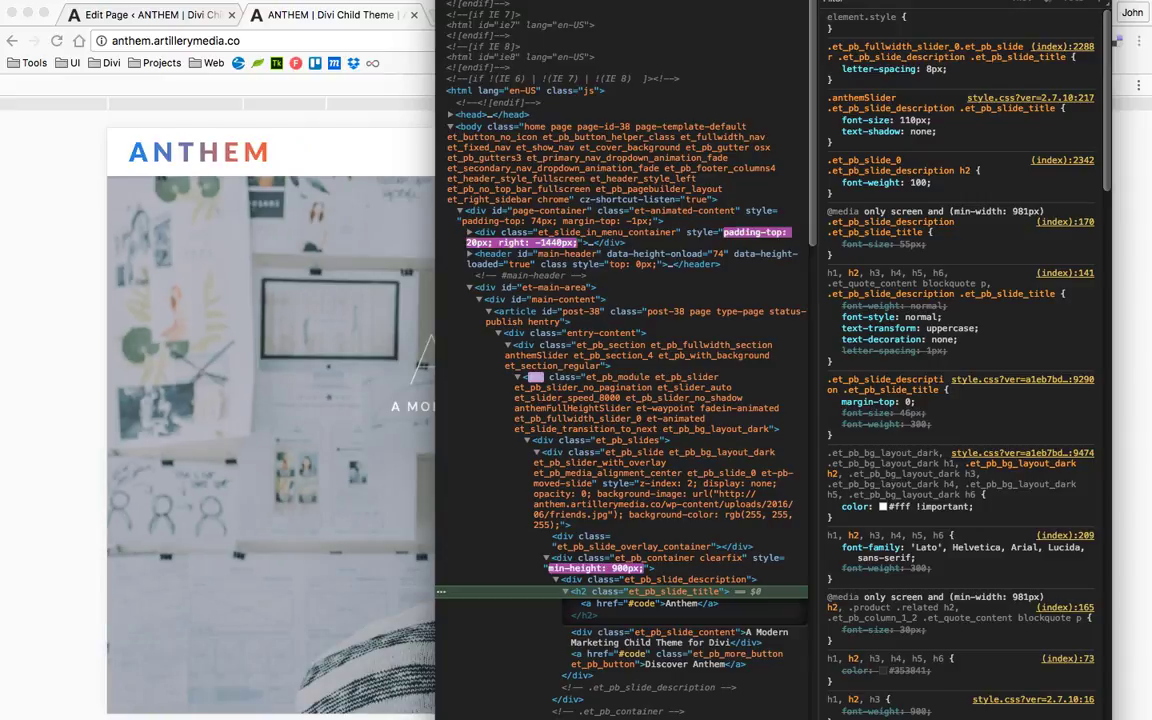
{"action": "left_click_drag", "start_coordinate": [520, 1], "coordinate": [667, 10]}
{"action": "left_click", "coordinate": [82, 165]}
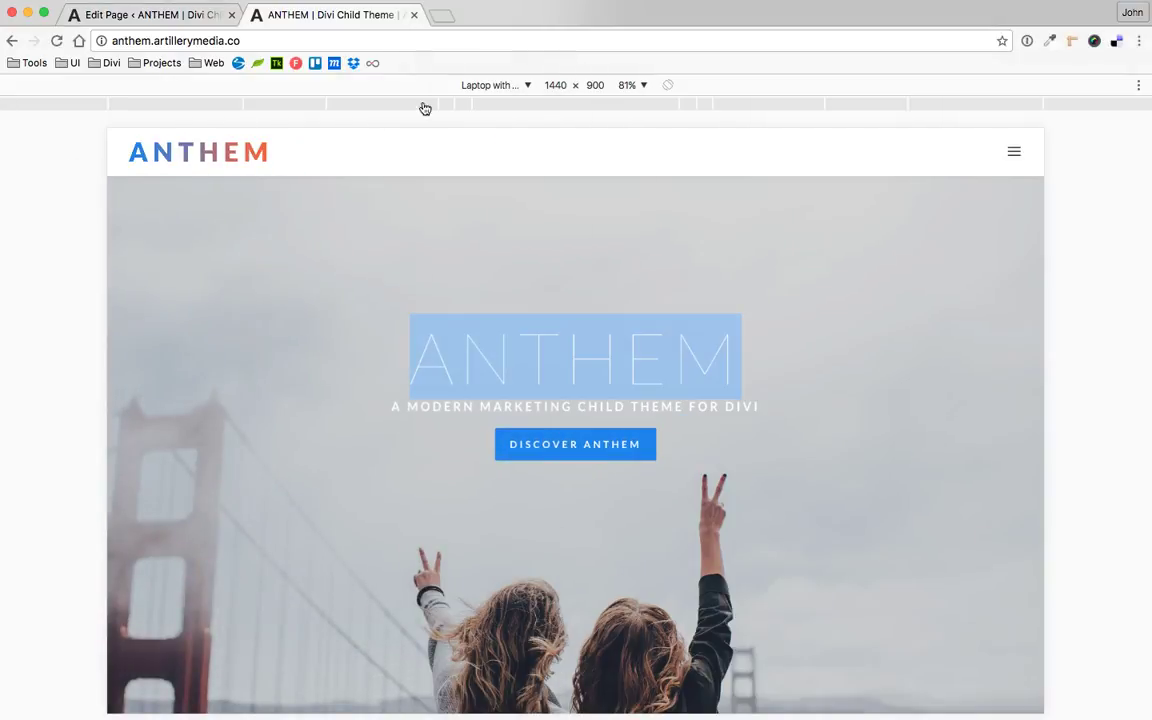
{"action": "left_click", "coordinate": [527, 86]}
{"action": "left_click", "coordinate": [527, 219]}
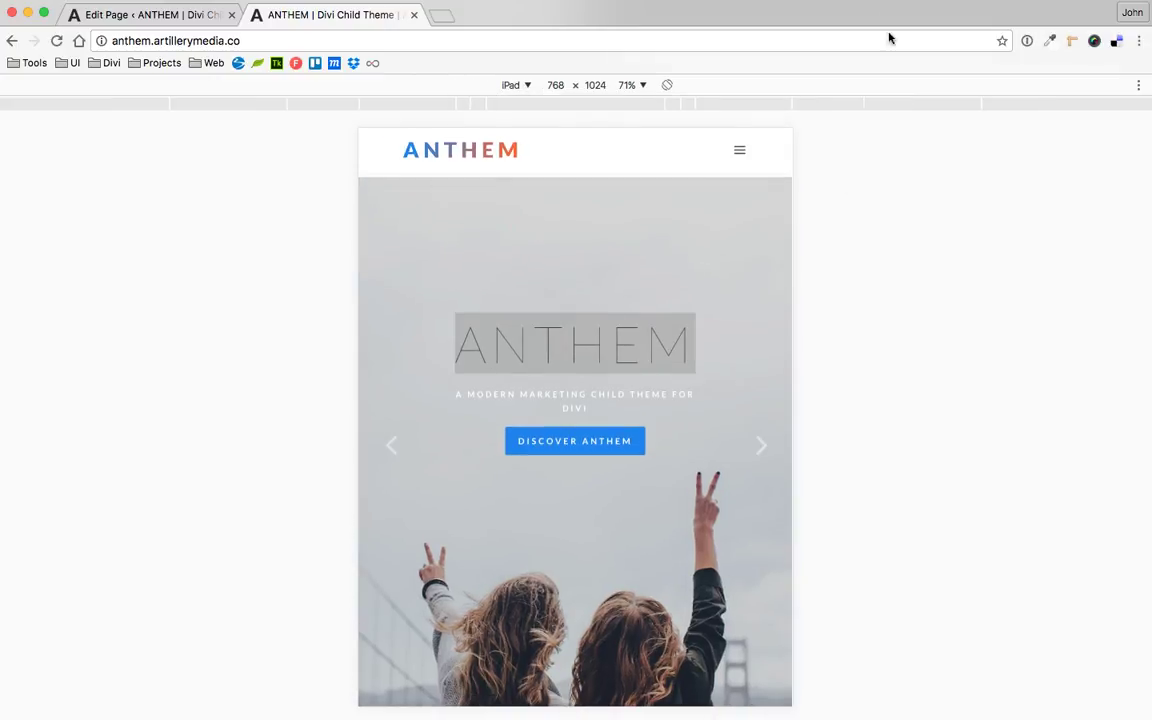
{"action": "key", "text": "super+grave"}
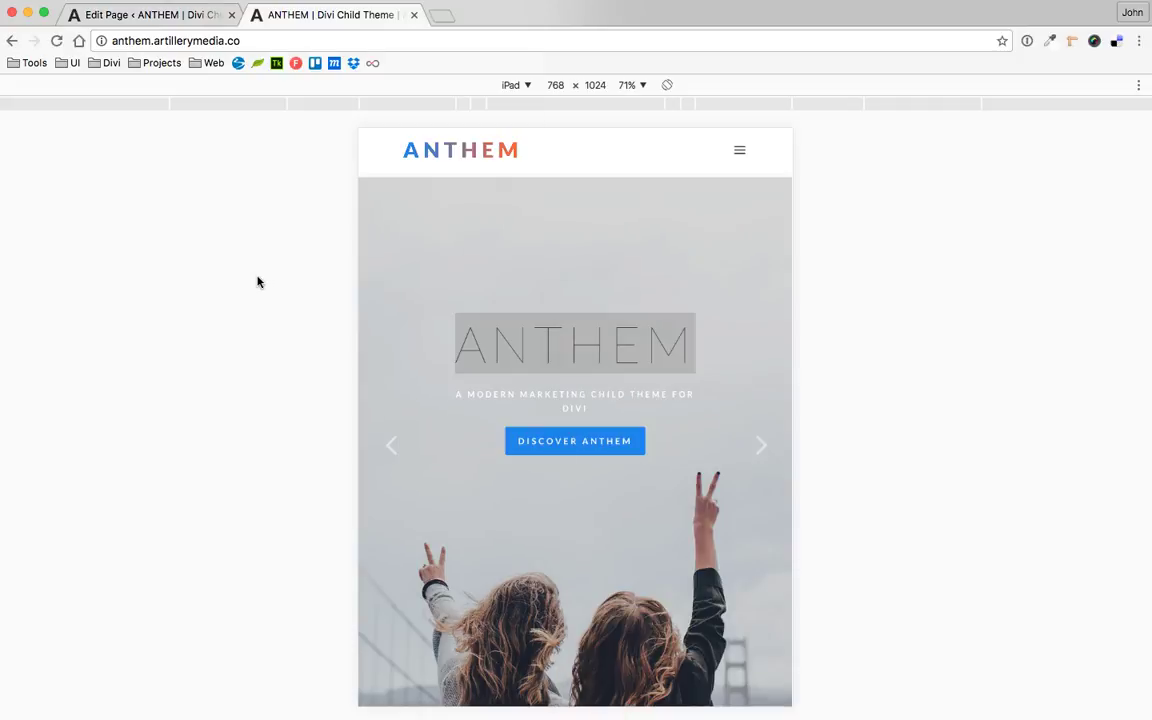
{"action": "left_click", "coordinate": [232, 250]}
Switch to the code editor and review the slide title's font-size rules in the 980px, 767px and smaller media queries
{"action": "key", "text": "super+Tab"}
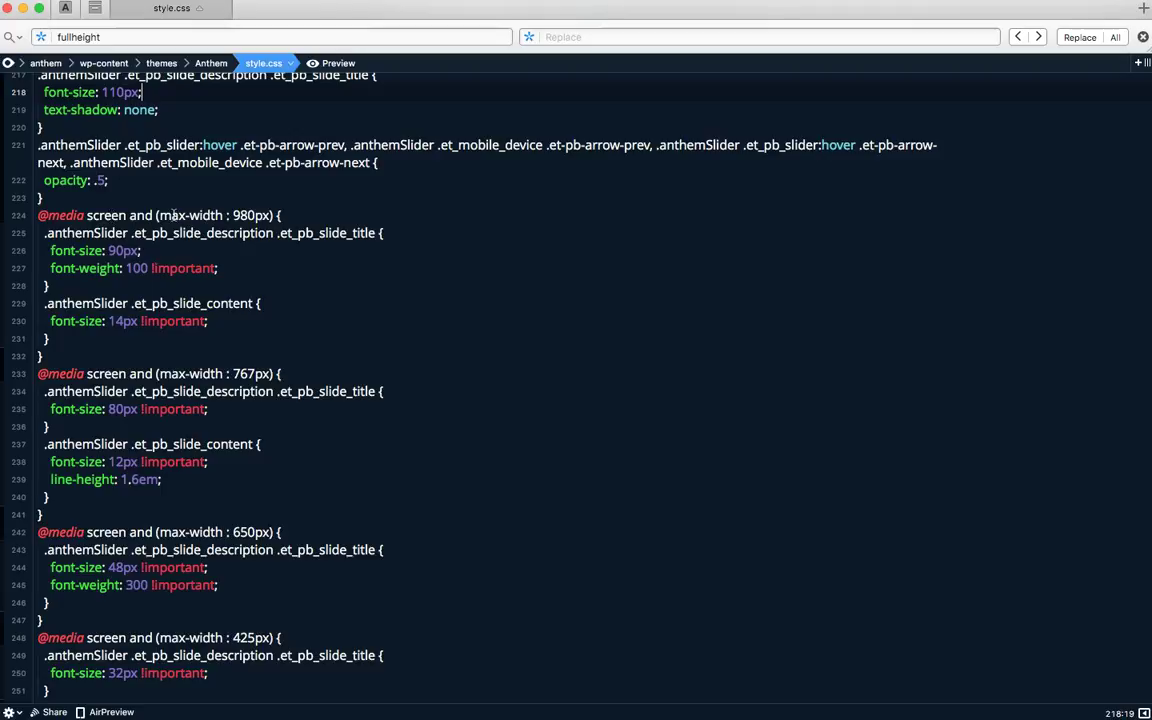
{"action": "left_click_drag", "start_coordinate": [232, 215], "coordinate": [267, 215]}
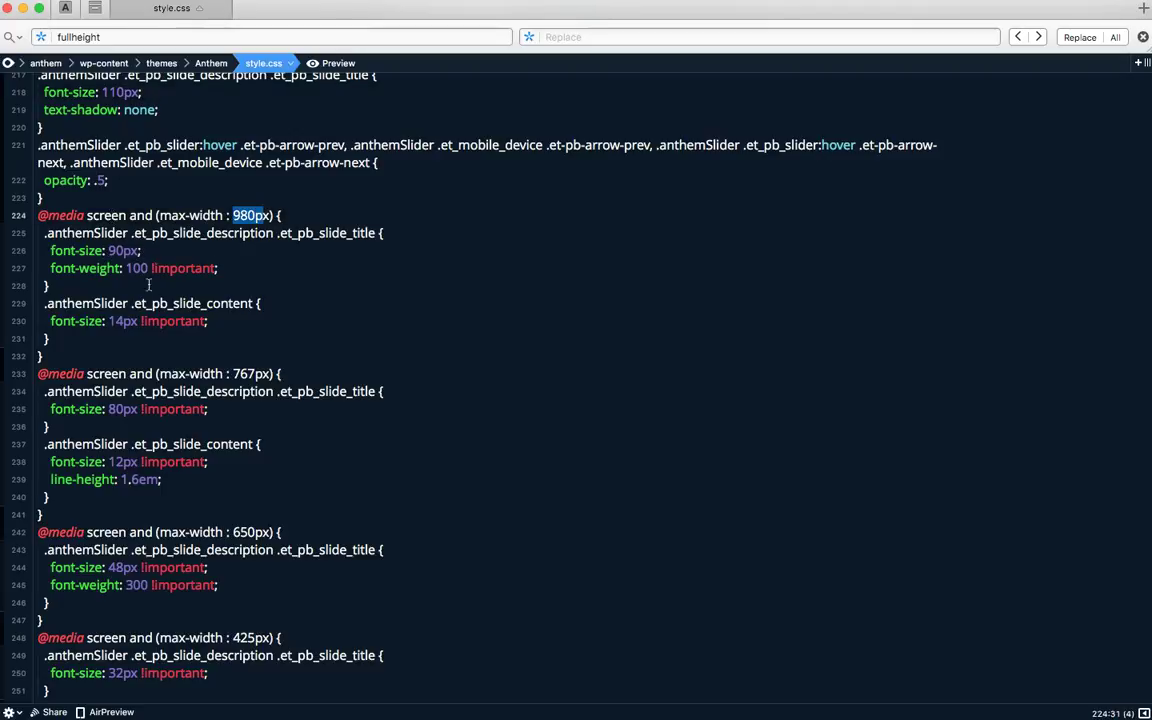
{"action": "left_click", "coordinate": [256, 374]}
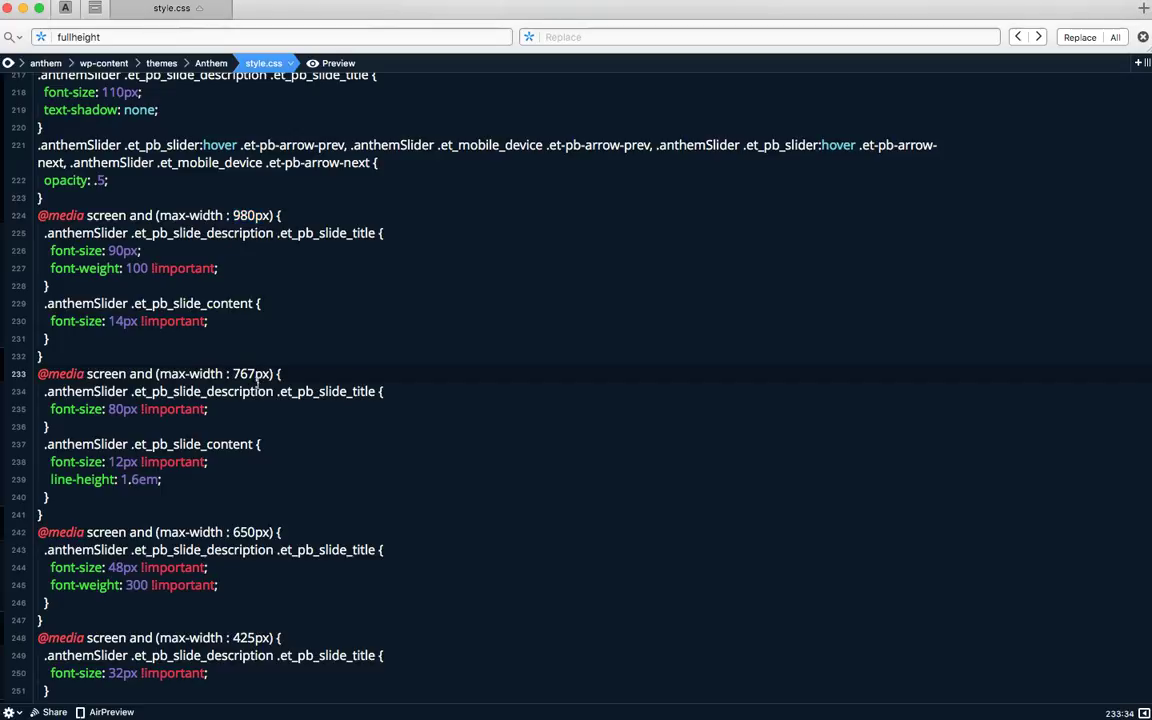
{"action": "left_click", "coordinate": [113, 409]}
{"action": "scroll", "coordinate": [255, 410], "scroll_direction": "down", "scroll_amount": 3}
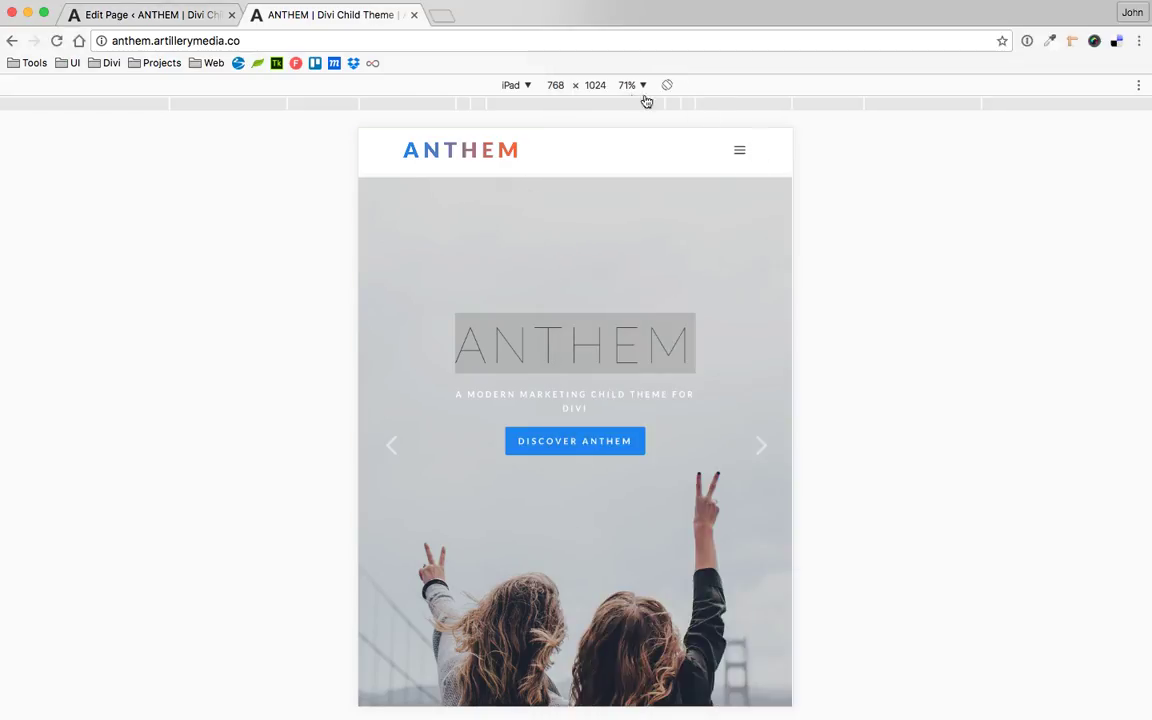
Return to the browser's device emulation and preview the full-height slider as an iPhone 5
{"action": "left_click", "coordinate": [524, 86]}
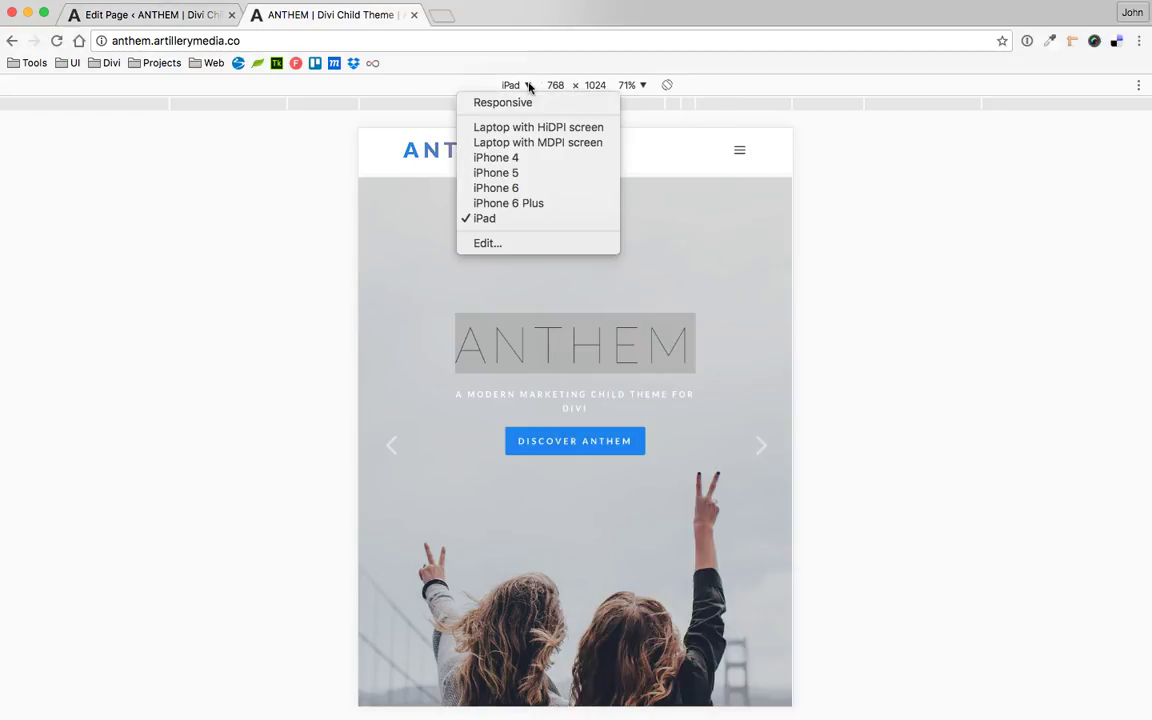
{"action": "left_click", "coordinate": [512, 174]}
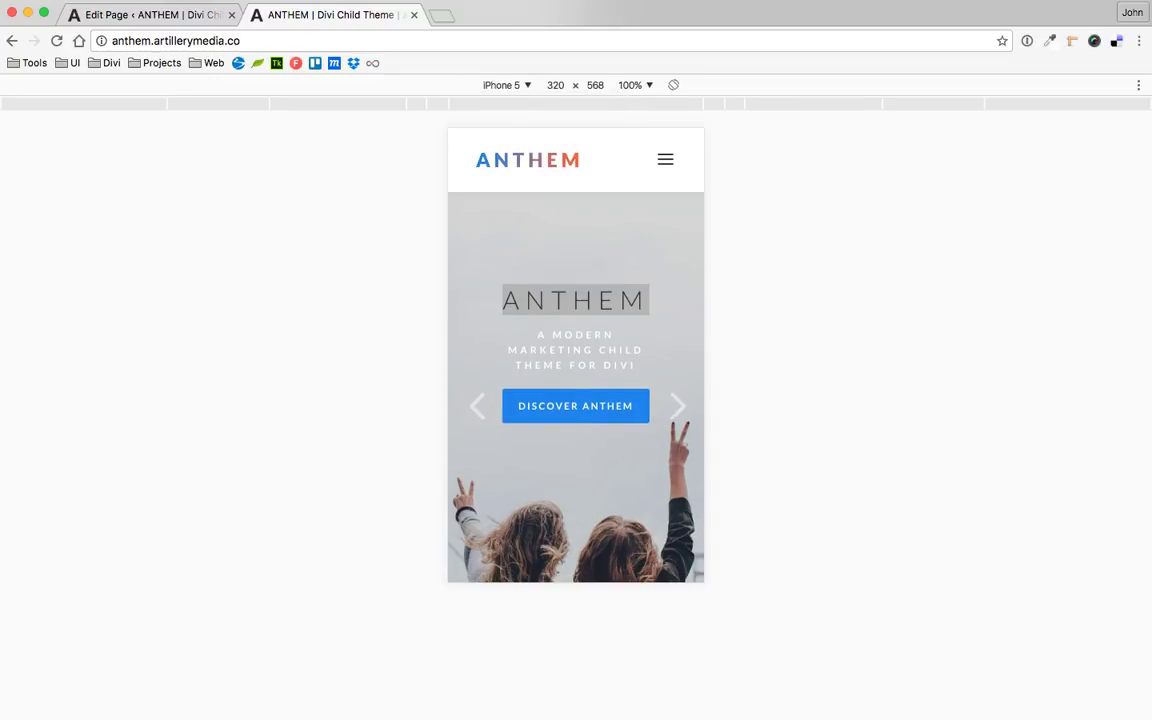
Review the Full-Height Slider's header font size and per-device header letter spacing in its advanced design settings, and close the settings
{"action": "left_click", "coordinate": [200, 16]}
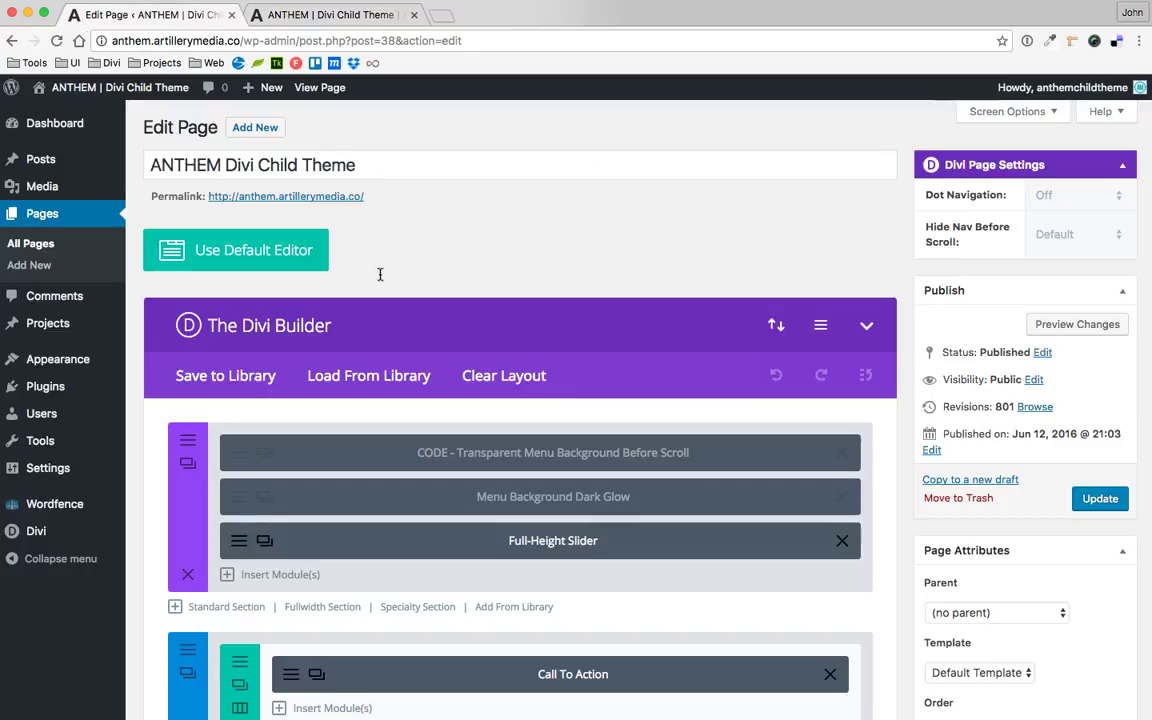
{"action": "left_click", "coordinate": [243, 540]}
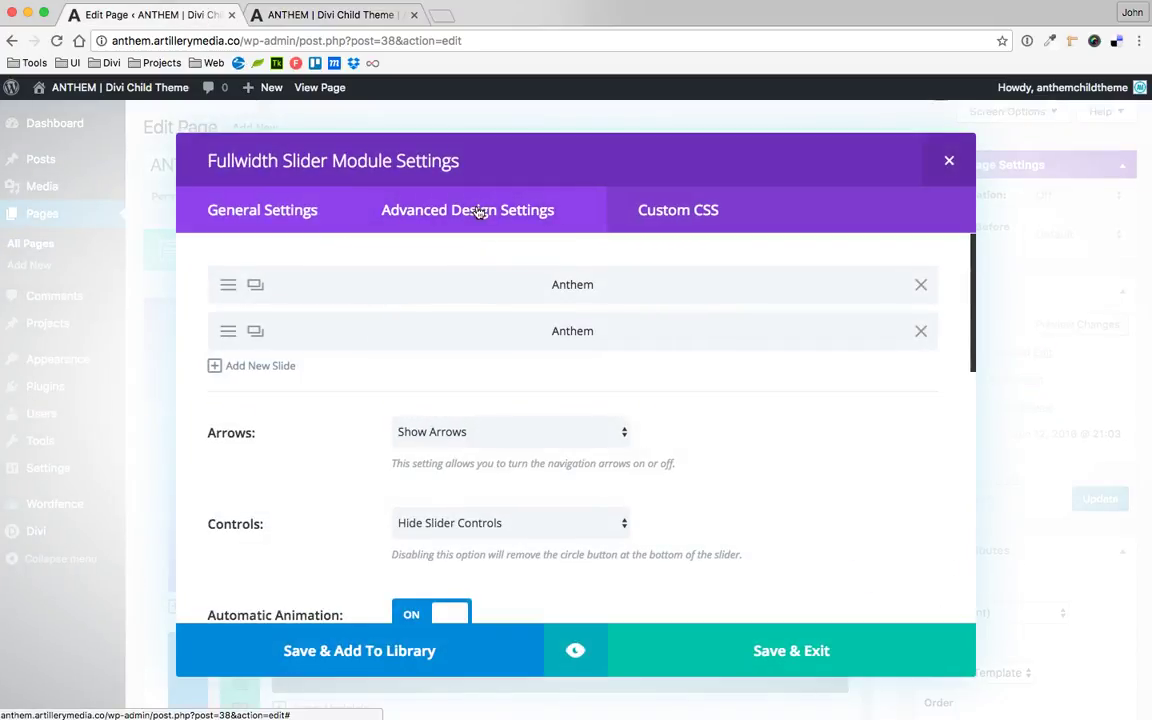
{"action": "left_click", "coordinate": [480, 212]}
{"action": "scroll", "coordinate": [810, 357], "scroll_direction": "down", "scroll_amount": 6}
{"action": "scroll", "coordinate": [802, 369], "scroll_direction": "down", "scroll_amount": 2}
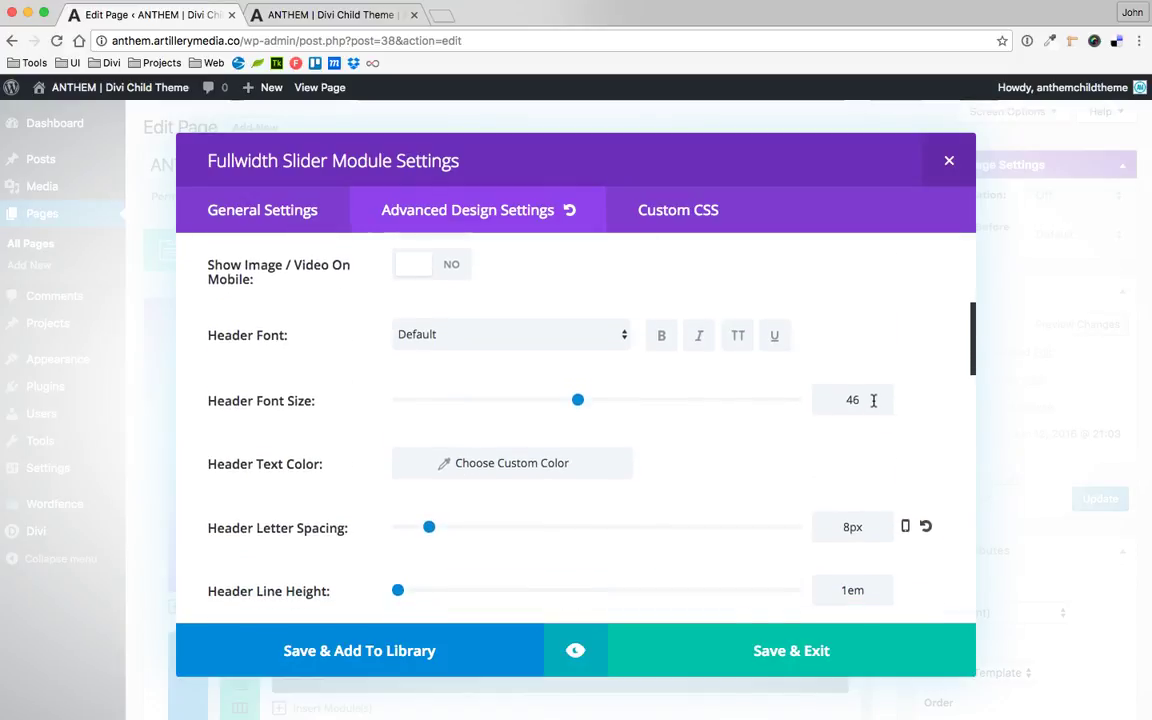
{"action": "left_click", "coordinate": [907, 526]}
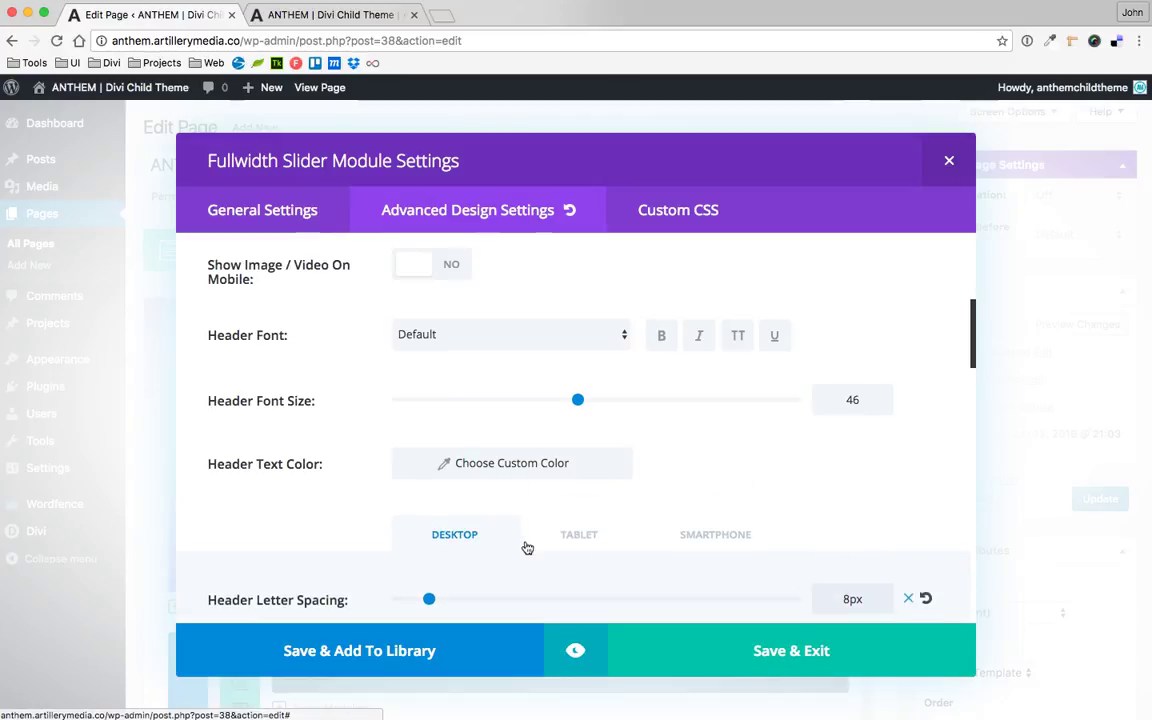
{"action": "left_click", "coordinate": [949, 160]}
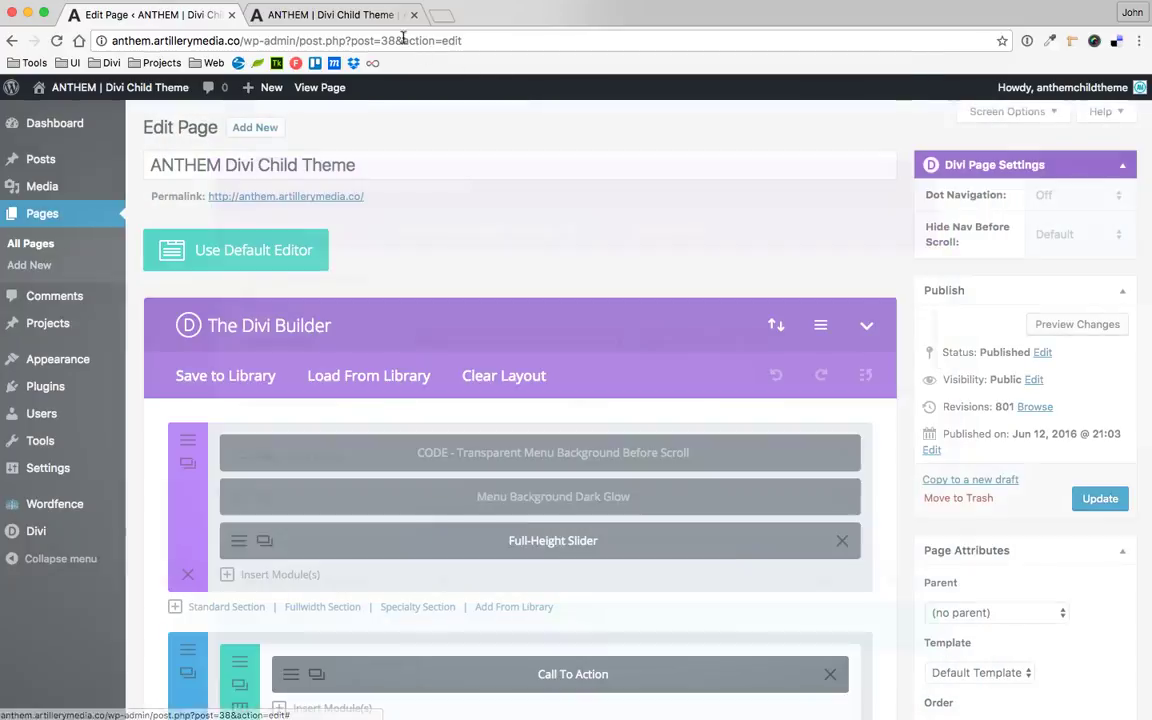
Return to the live homepage, turn off device emulation and close the developer tools to view the full desktop slider
{"action": "left_click", "coordinate": [376, 14]}
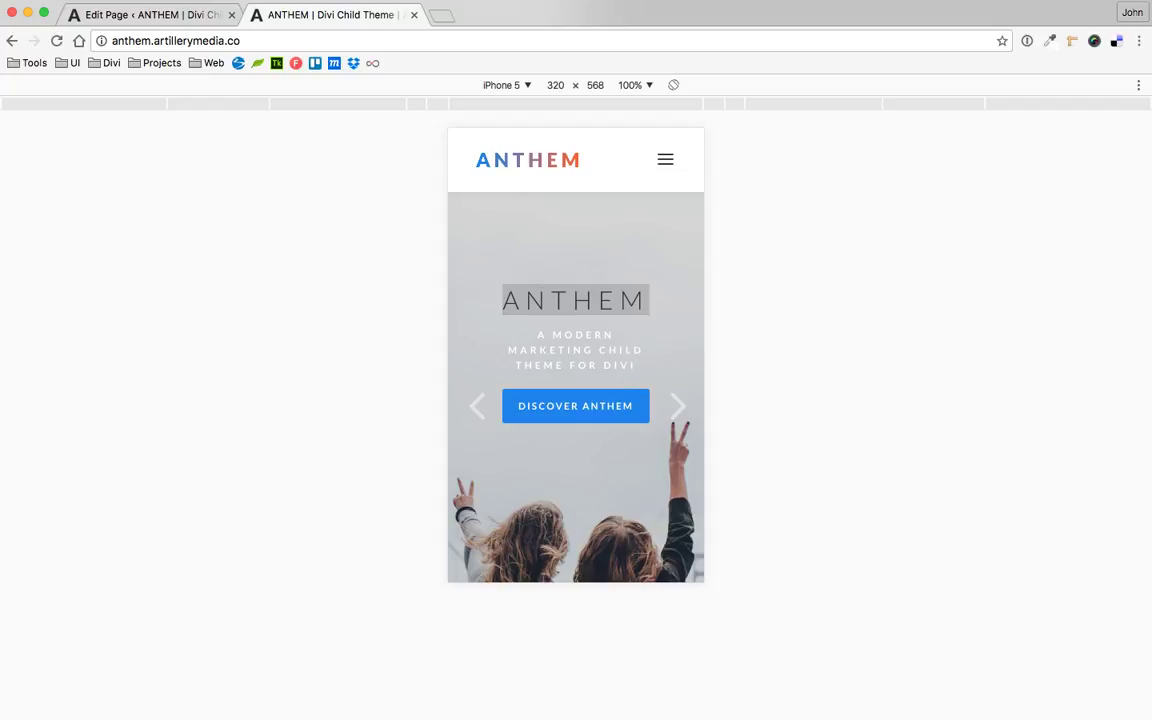
{"action": "key", "text": "super+shift+m"}
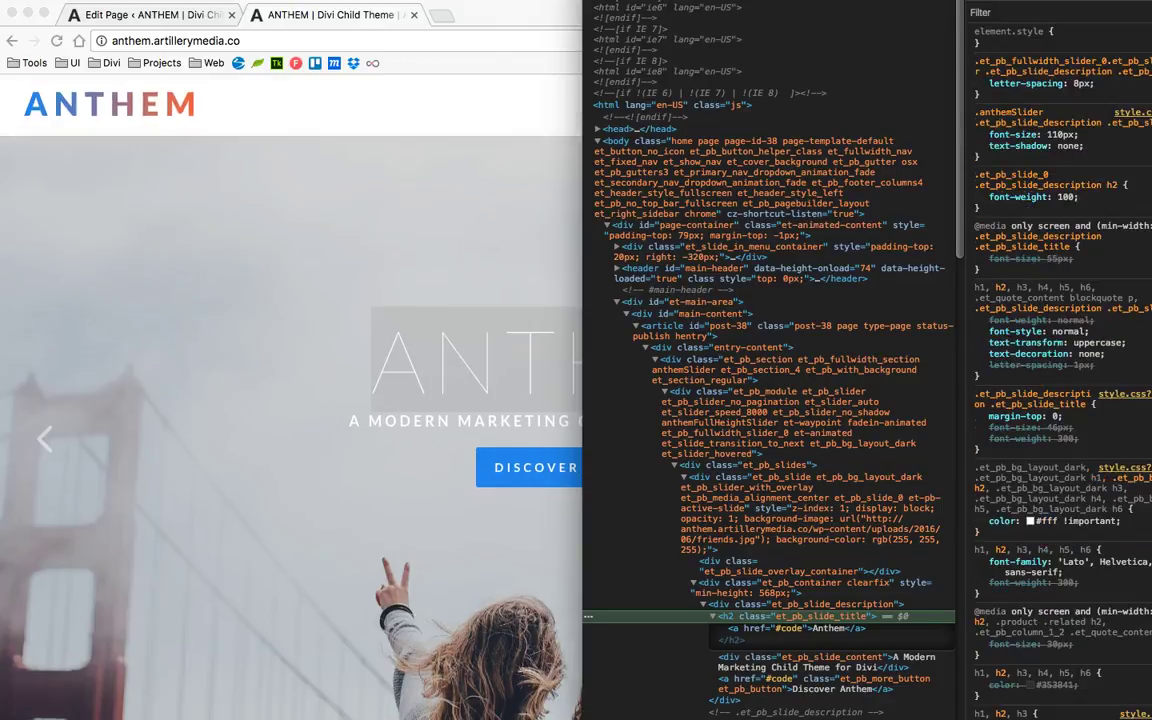
{"action": "key", "text": "super+alt+i"}
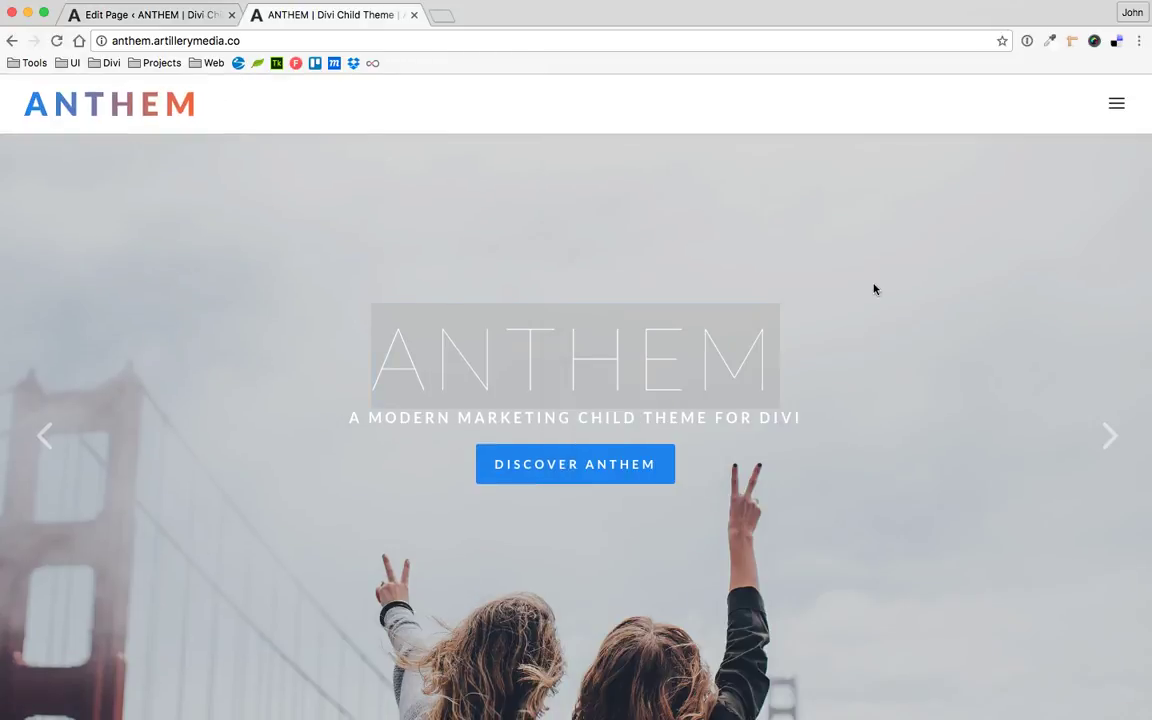